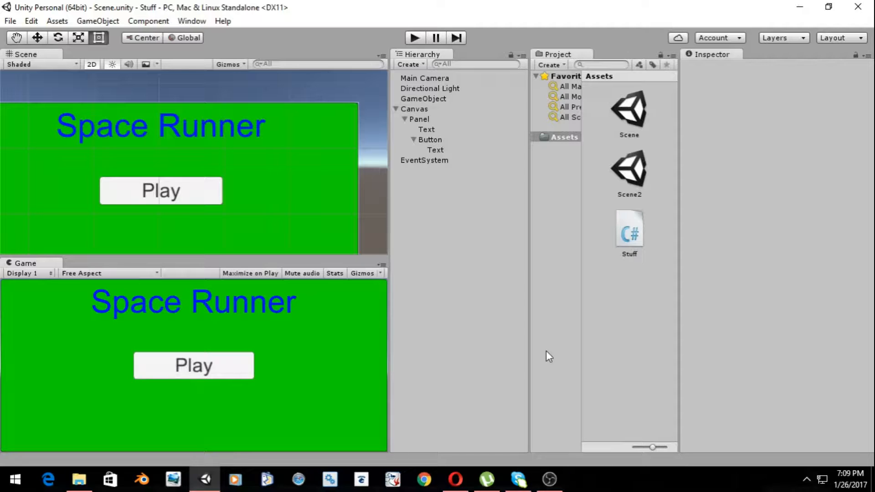
- Add a UI Image under the Panel and place it beside the Play button at about X 213, Y -15
click(420, 119)
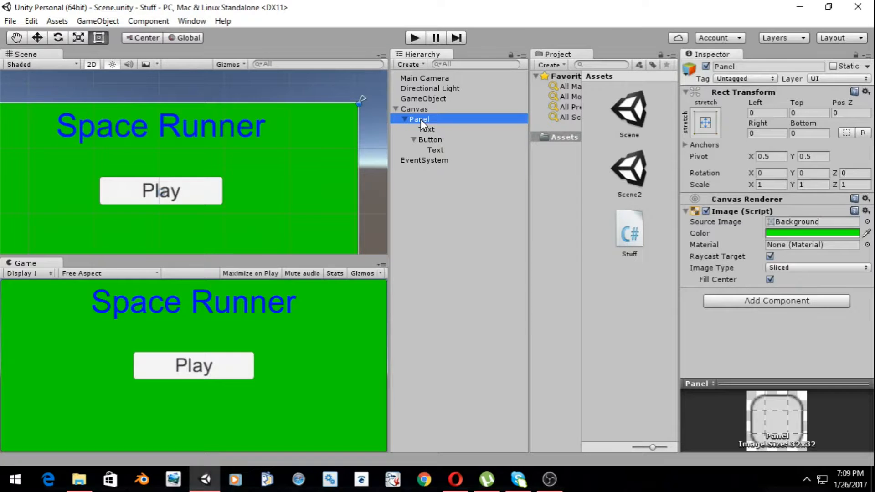
right_click(420, 120)
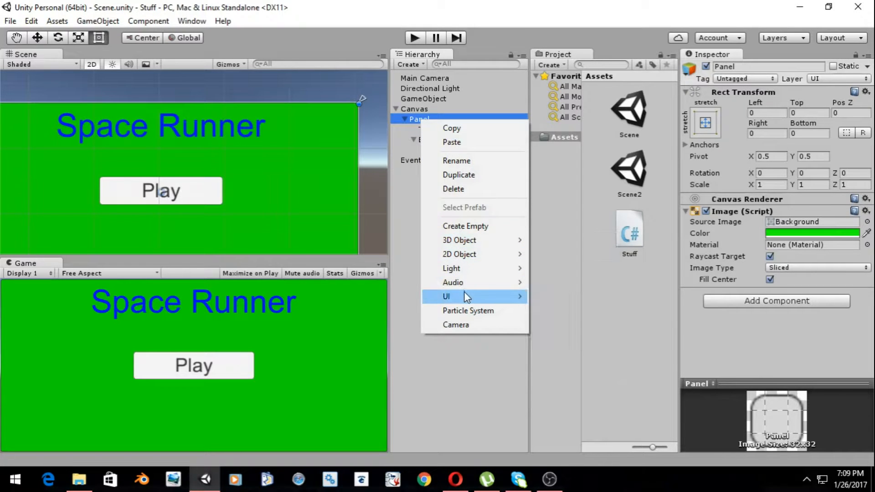
mouse_move(465, 296)
click(556, 311)
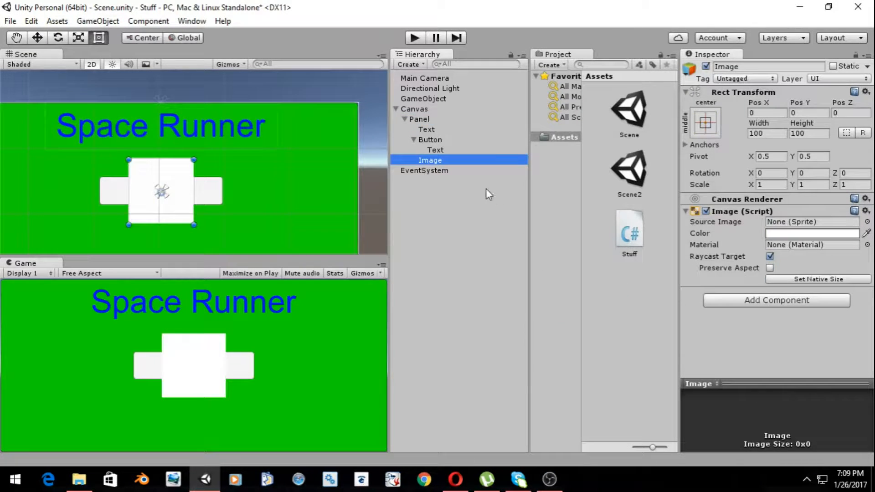
drag(168, 191, 306, 202)
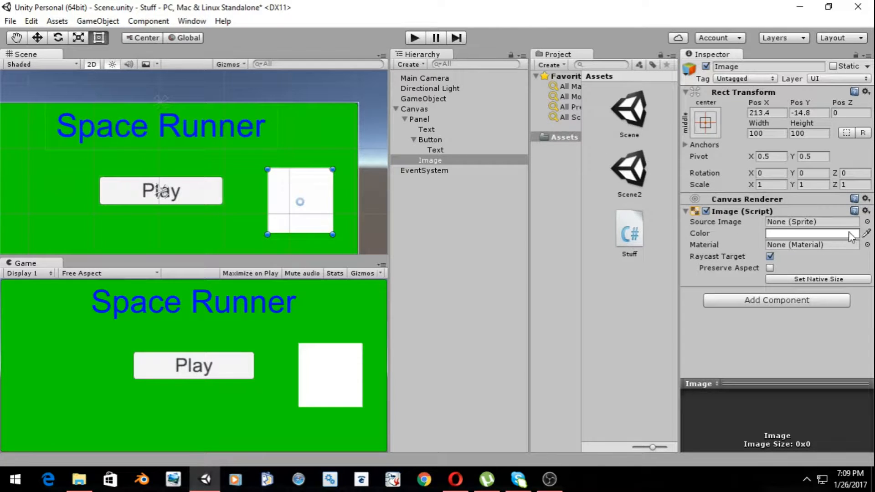
- Import the Unity-Logo-featured picture from the Desktop folder into the project's Assets
click(646, 296)
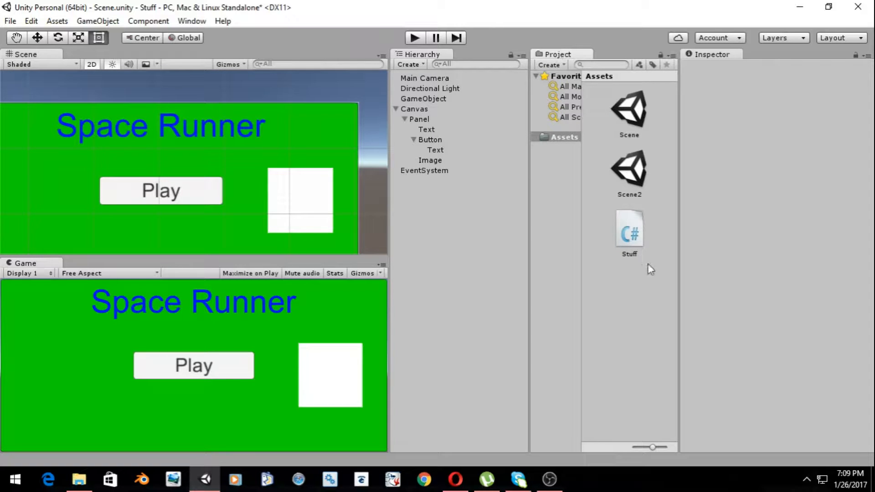
click(79, 479)
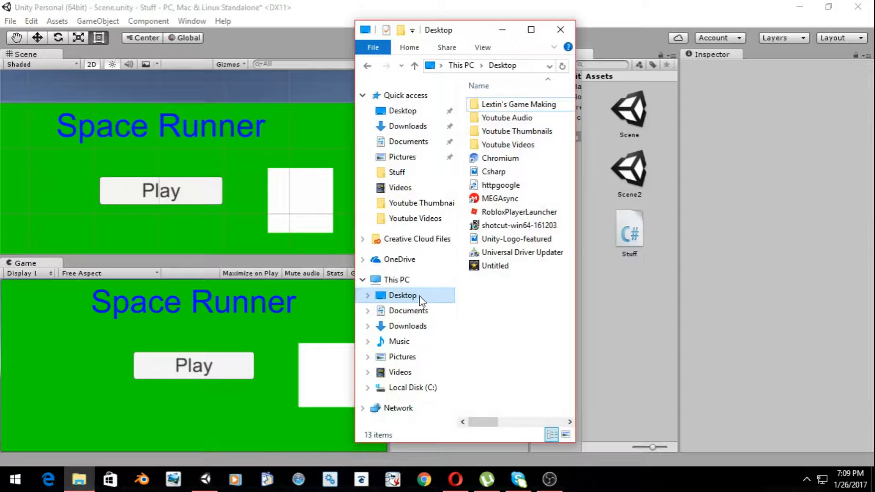
click(512, 240)
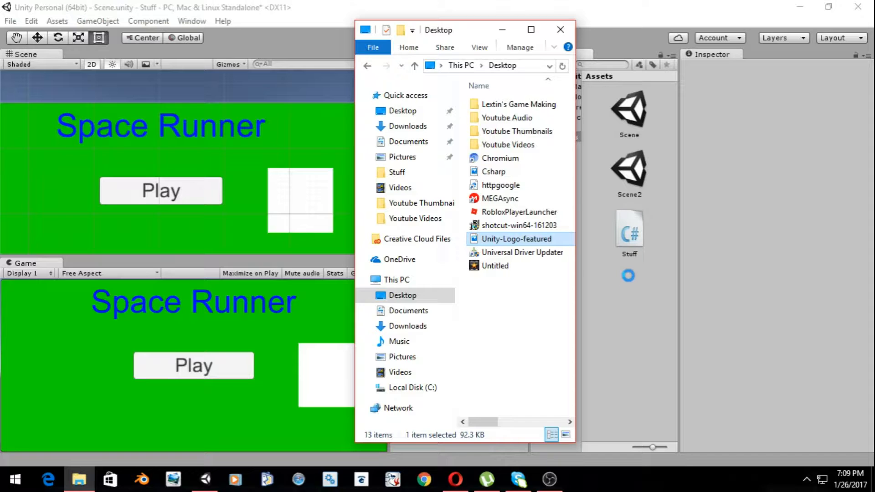
click(502, 30)
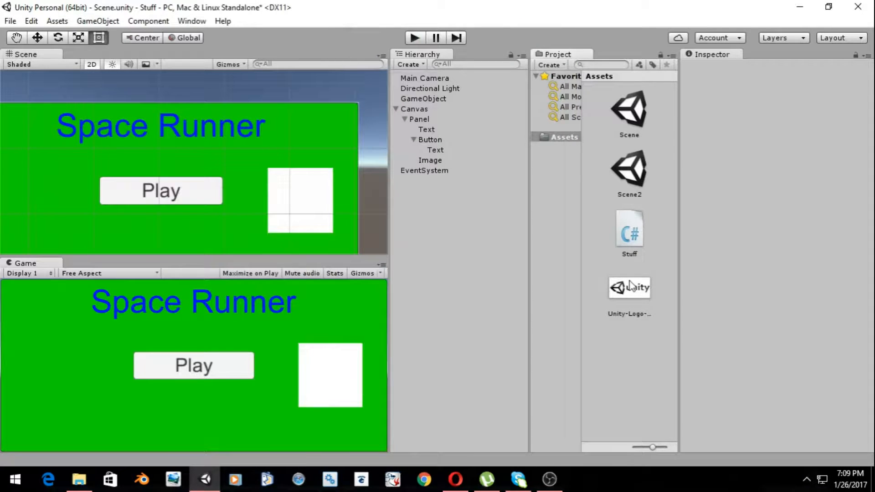
- Try to assign the imported Unity logo as the Image object's source image
click(429, 160)
drag(636, 294, 813, 228)
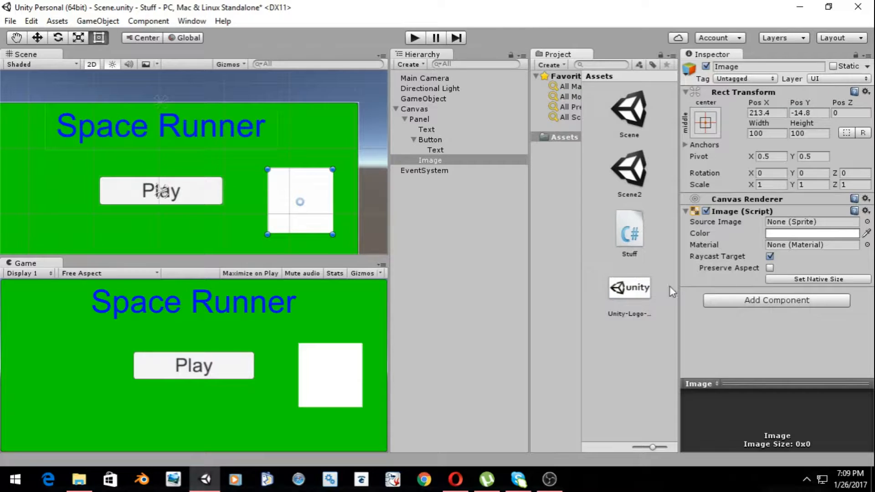
click(425, 201)
- Set the Unity logo's texture type to Sprite (2D and UI) and apply the import settings
click(647, 291)
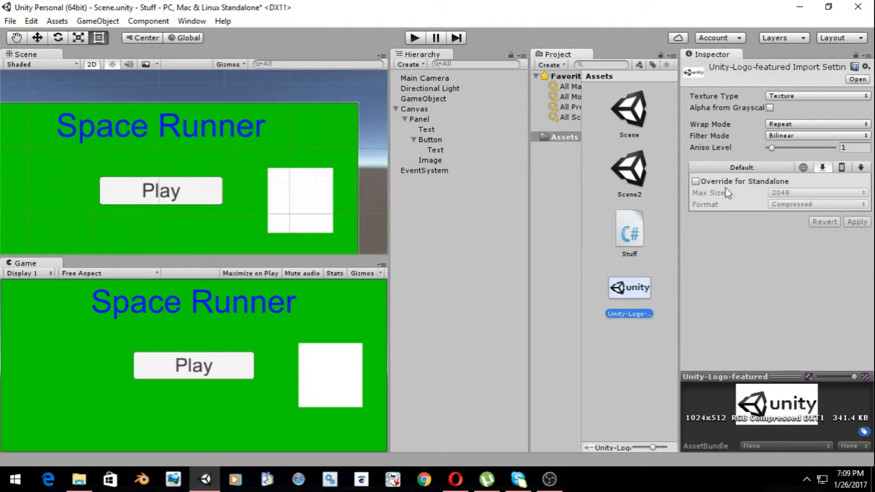
click(797, 95)
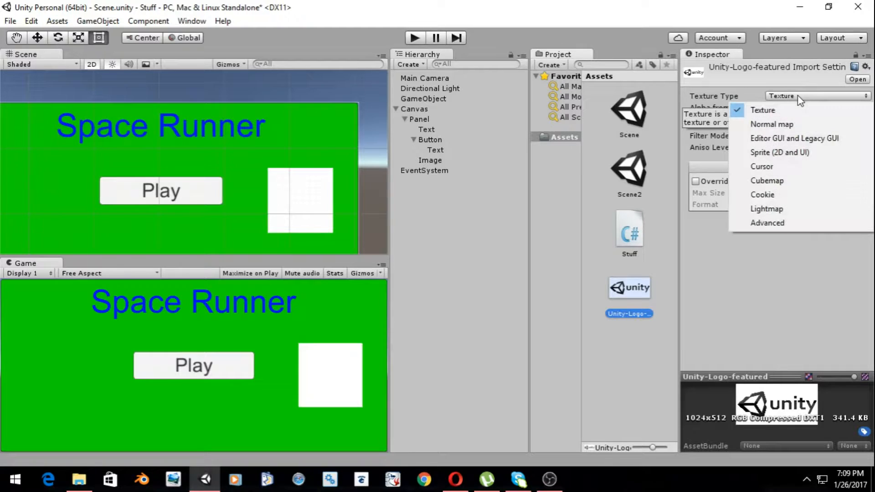
click(793, 157)
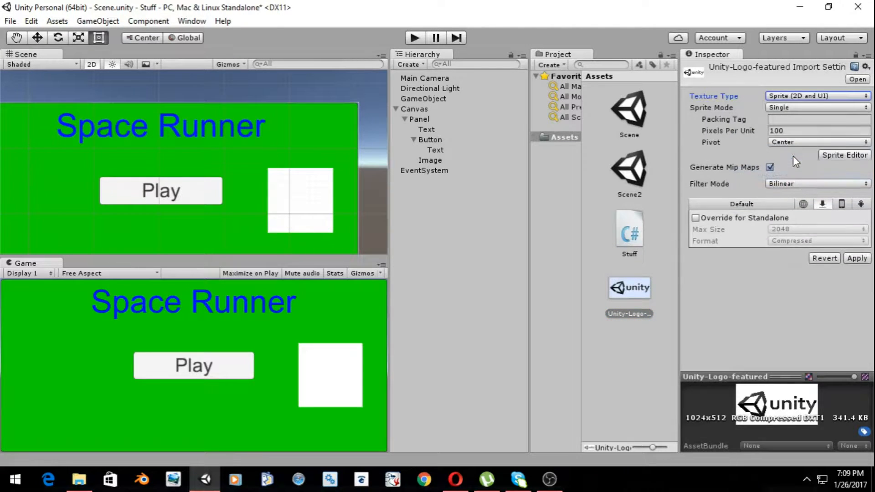
click(860, 260)
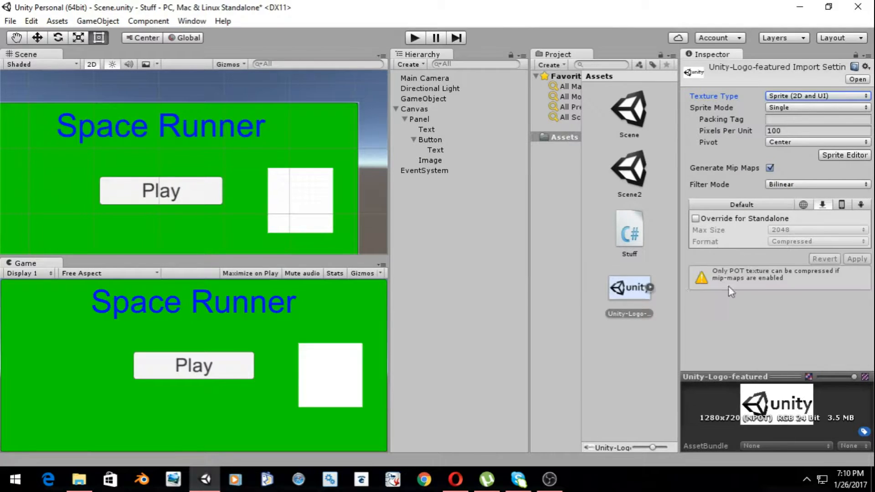
click(444, 251)
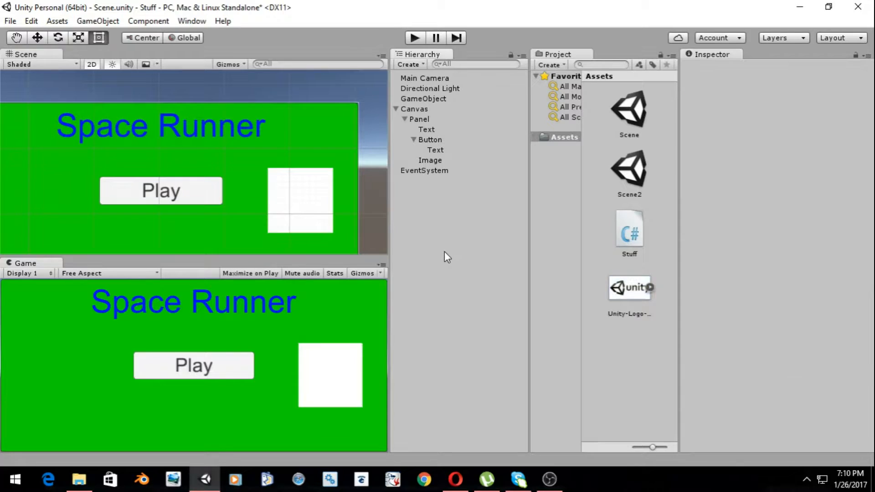
- Assign the Unity logo sprite as the Image's source and widen the Image to about 154 by 100
click(428, 160)
drag(624, 300, 788, 226)
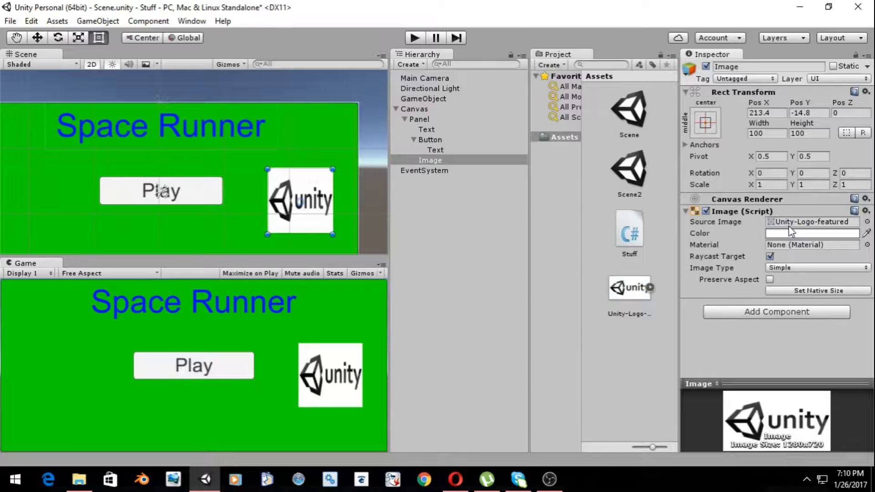
drag(329, 195, 349, 196)
drag(263, 200, 297, 205)
- Try a 90-degree rotation of the logo image about the X axis and about the Y axis, clearing each value
click(778, 174)
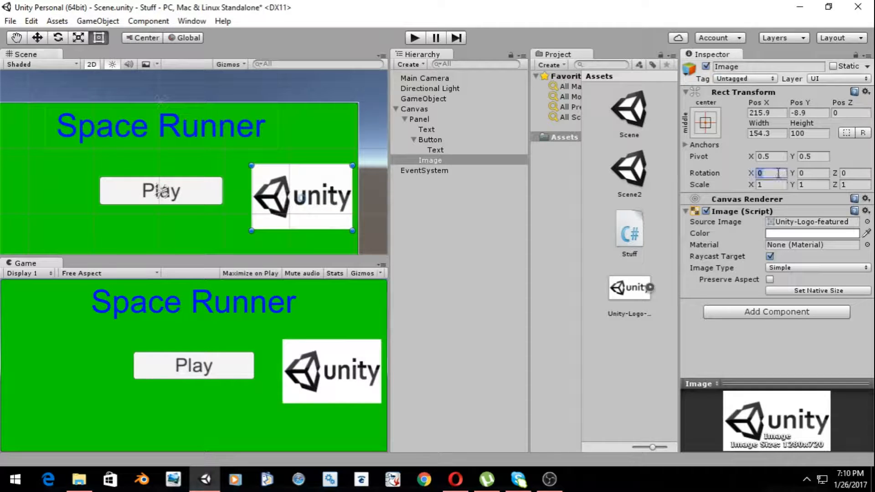
text(90)
key(BackSpace)
key(BackSpace)
click(824, 173)
text(90)
key(BackSpace)
key(BackSpace)
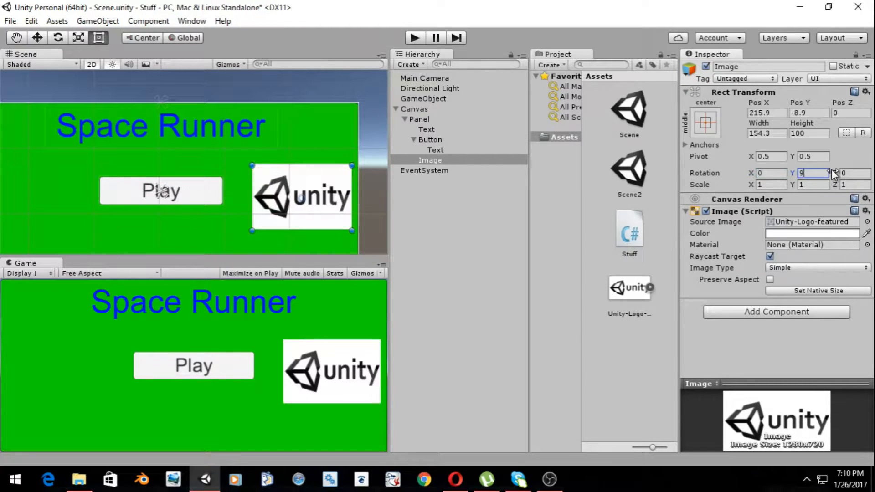
- Try Z rotations of 90, 50 and 35 degrees on the logo image, clearing each value
key(Tab)
text(90)
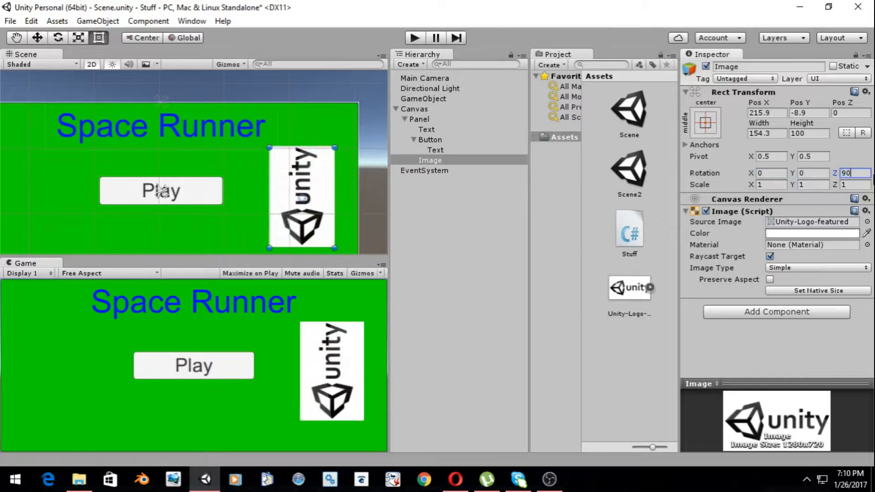
key(BackSpace)
key(BackSpace)
text(50)
key(BackSpace)
key(BackSpace)
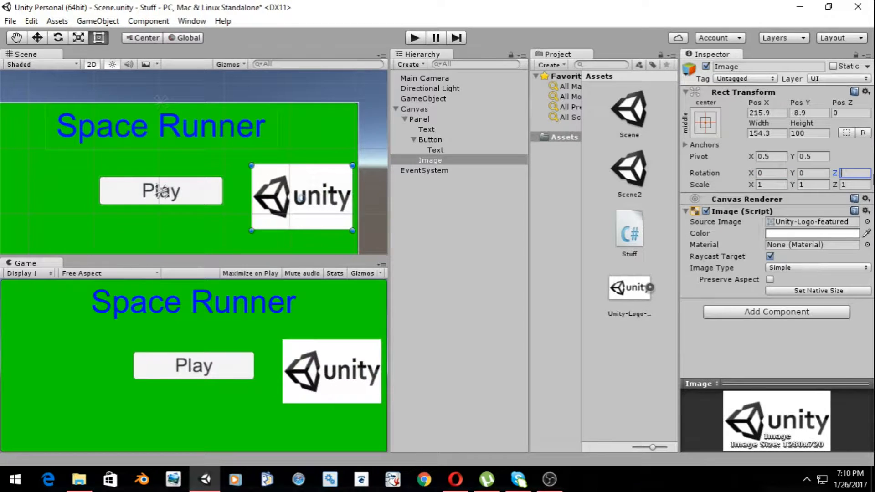
text(35)
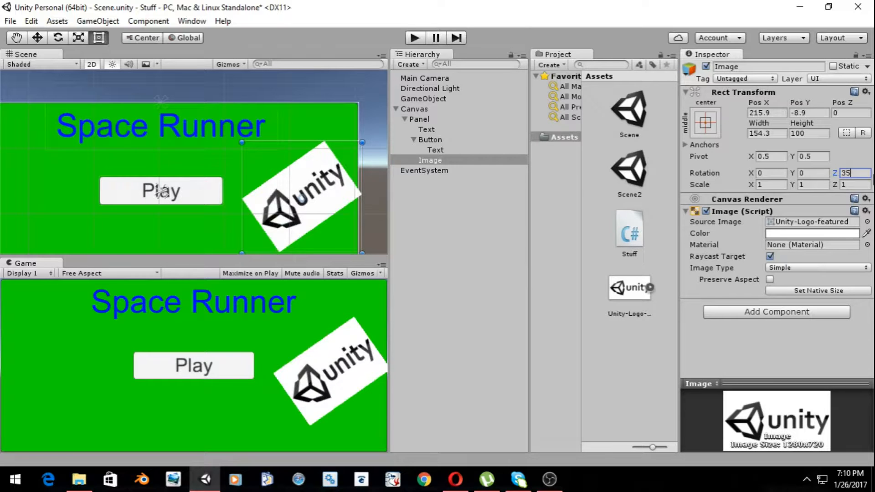
key(BackSpace)
key(BackSpace)
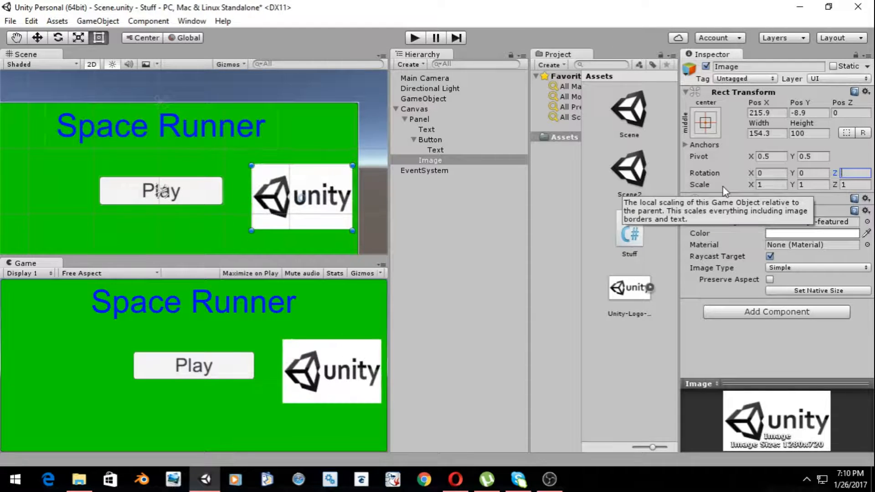
- Set the logo image's Z rotation to 20 and fit it inside the panel at a size of about 157 by 101
text(20)
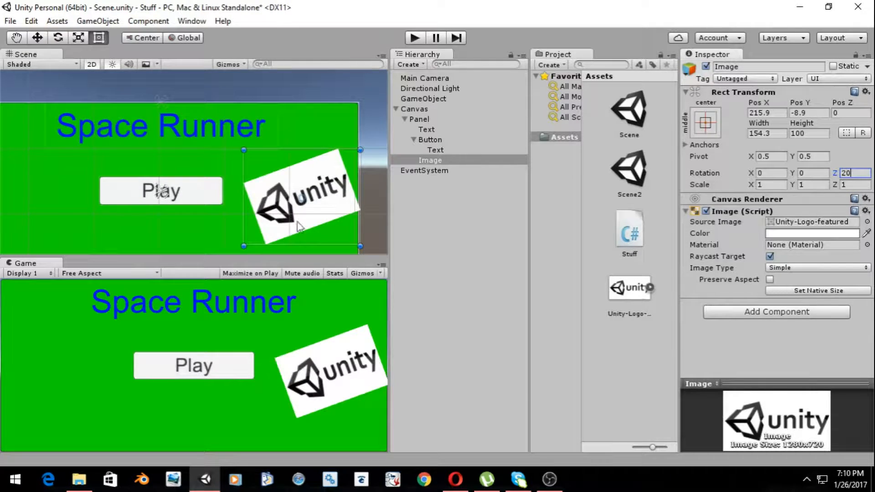
drag(313, 207, 305, 204)
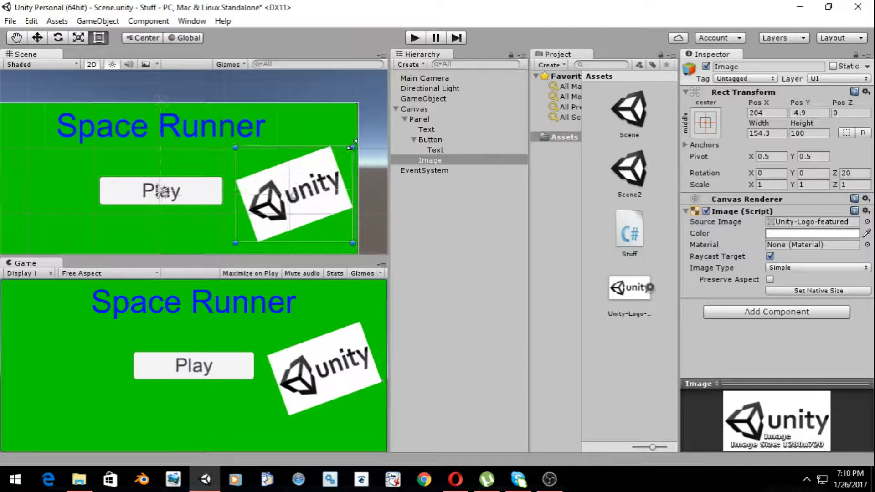
drag(352, 146, 353, 145)
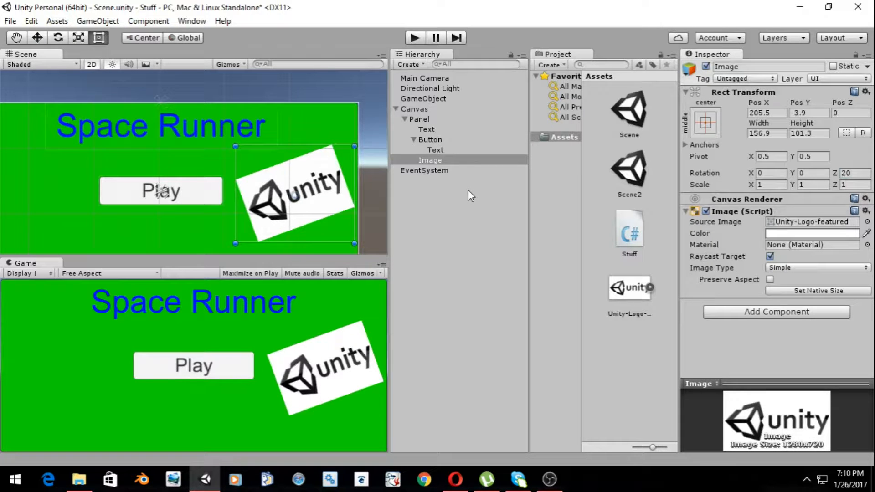
- Tint the logo image bright red through its Image color and deselect it
click(810, 234)
drag(517, 140, 449, 250)
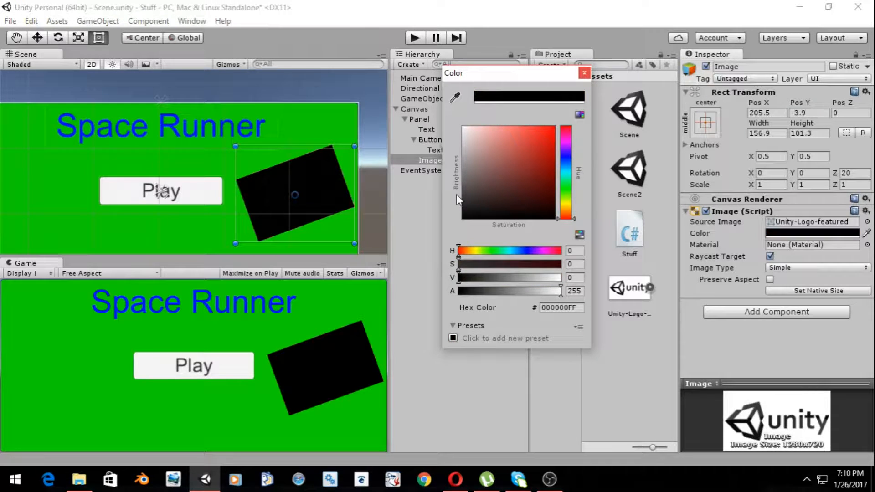
drag(457, 195, 576, 82)
click(584, 73)
click(473, 212)
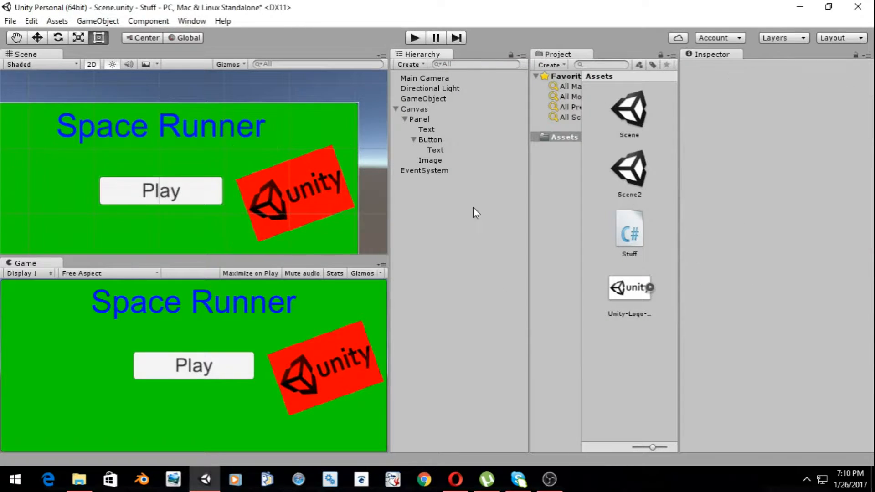
key(ctrl+z)
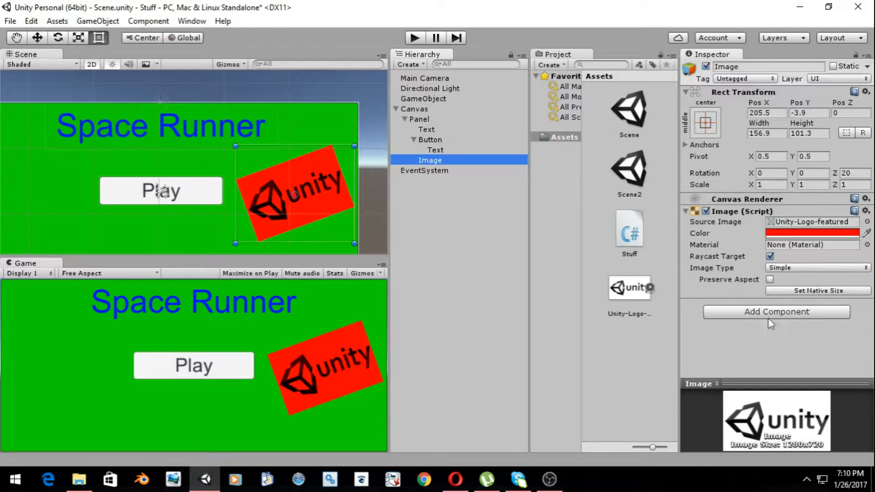
click(469, 212)
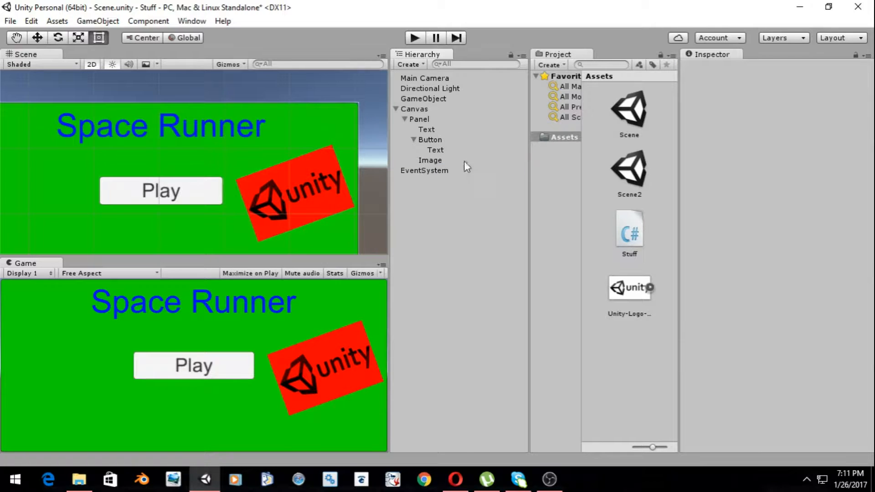
- Duplicate the Play button twice under the Panel
click(414, 140)
click(420, 138)
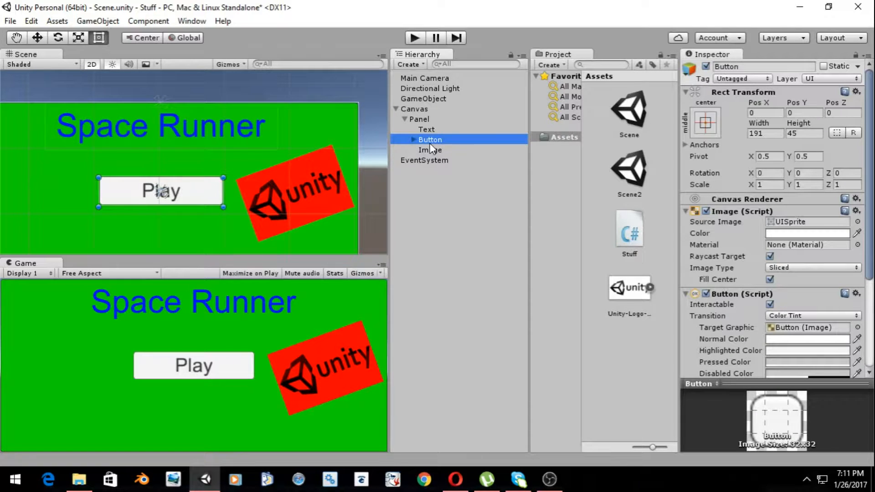
key(ctrl+d)
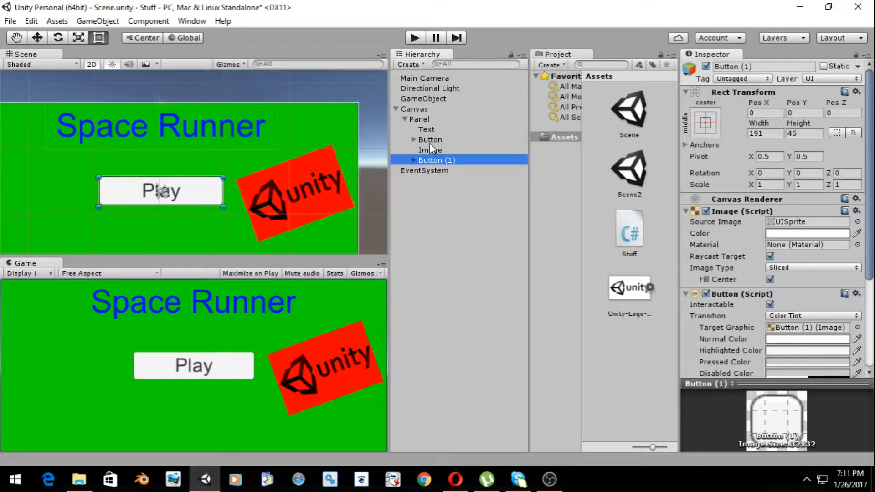
key(ctrl+d)
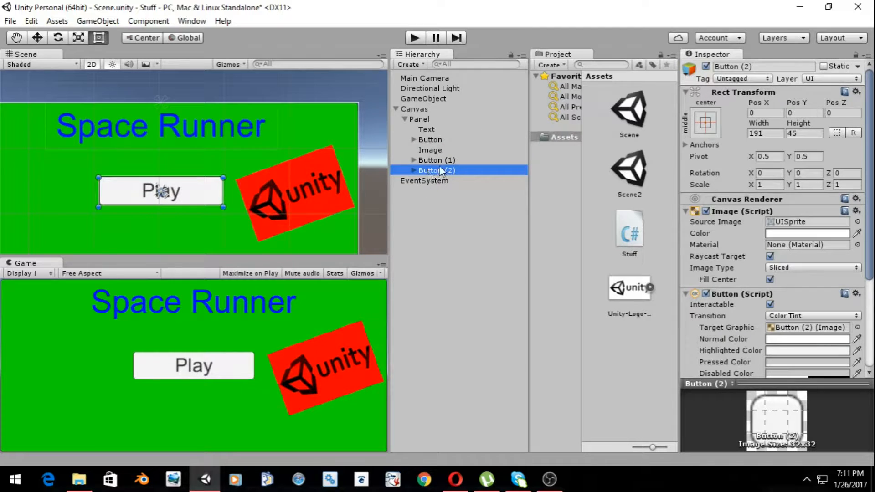
- Change the text of the first duplicated button to "How To Play"
click(434, 159)
click(413, 160)
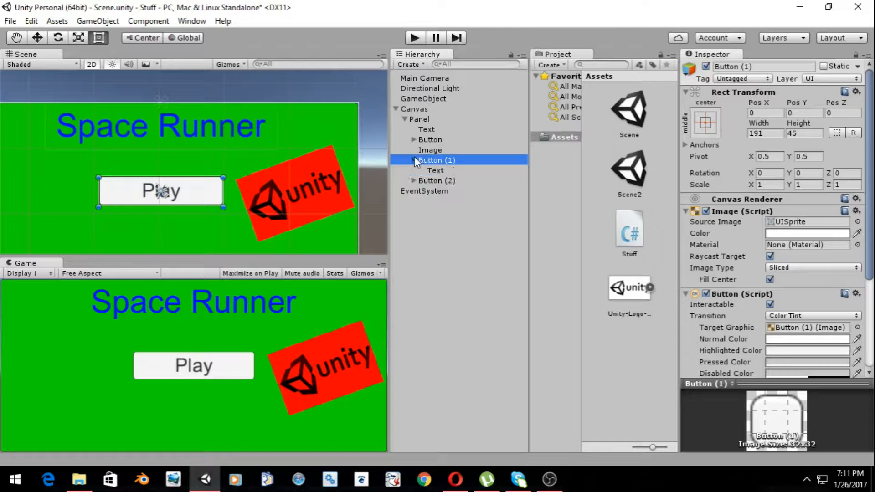
click(434, 170)
click(727, 234)
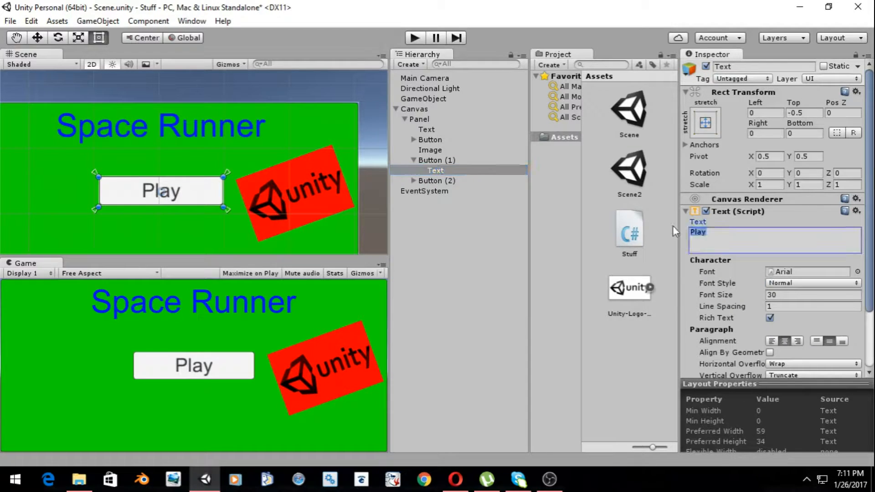
key(BackSpace)
text(How To Play)
- Move the How To Play button straight down below the Play button, to about Y -46
click(438, 160)
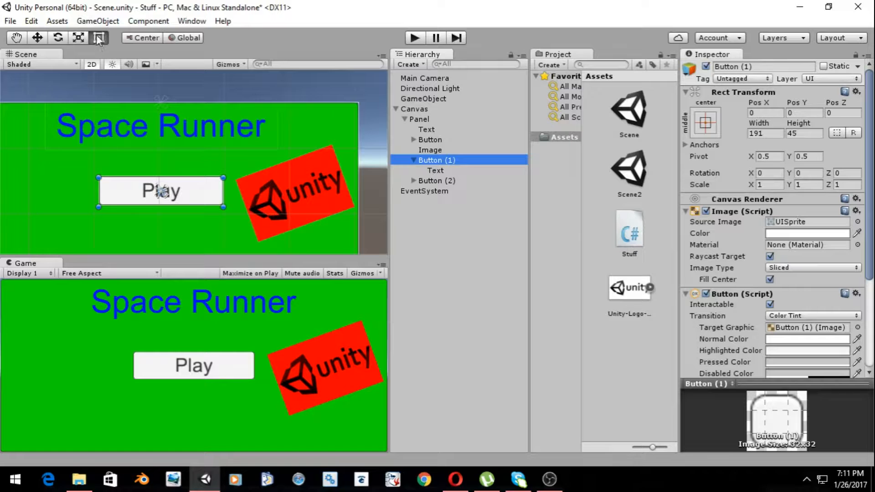
click(37, 38)
drag(162, 141, 169, 172)
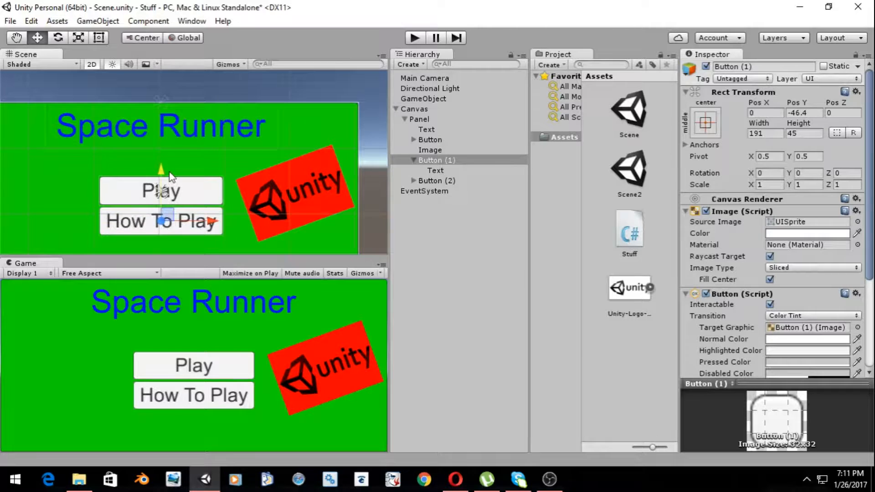
- Change the text of the second duplicated button, Button (2), to "Shop"
click(413, 226)
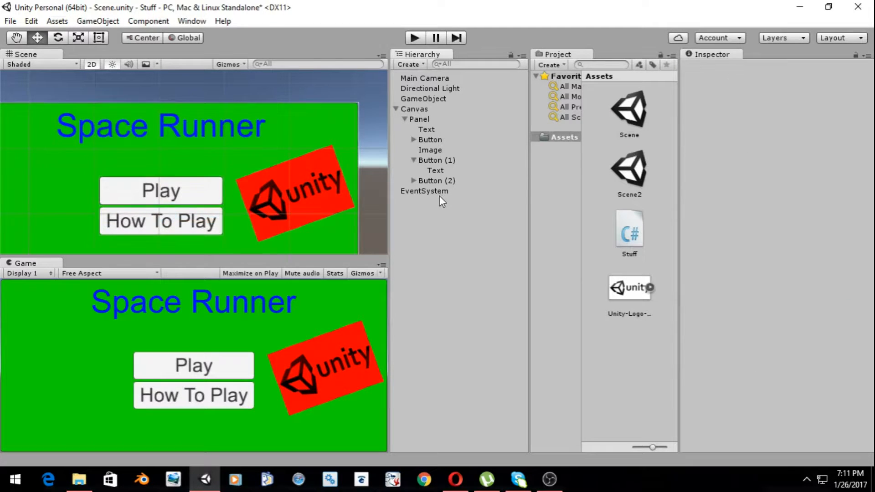
click(439, 181)
click(413, 182)
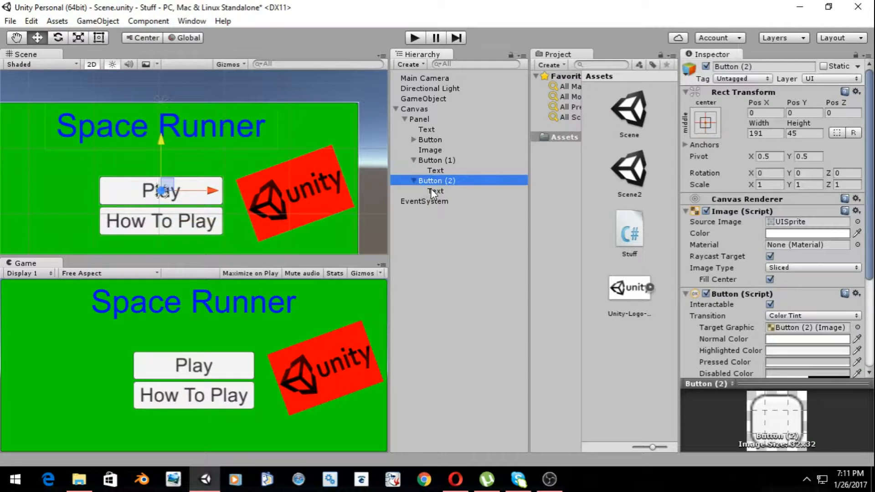
click(431, 190)
click(694, 234)
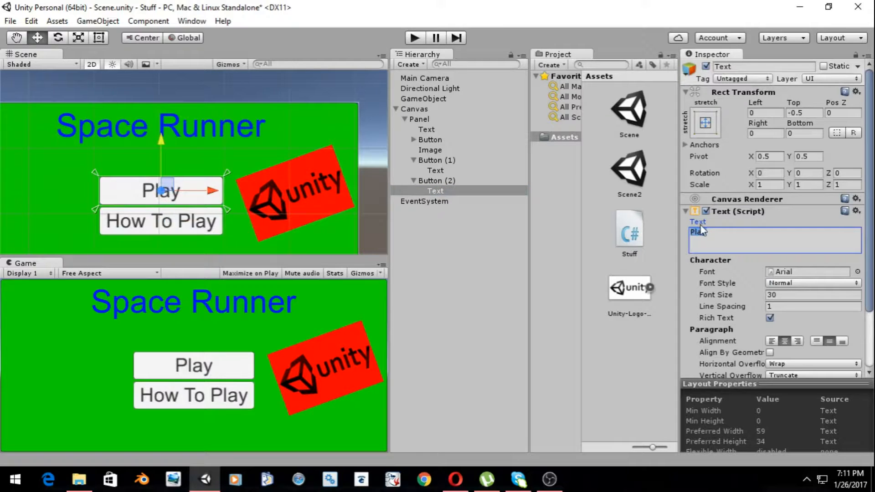
key(BackSpace)
text(Shop)
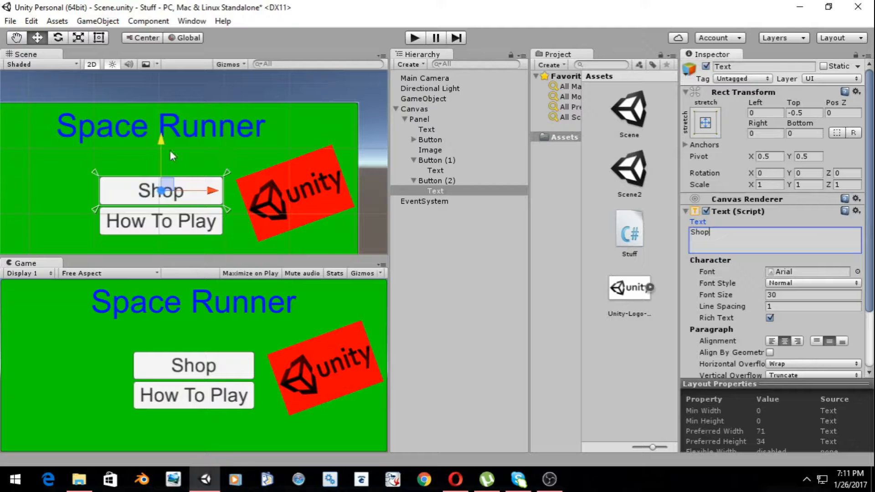
- Reset the Top and Bottom offsets of the Shop button's text to 0 after nudging it
mouse_move(162, 142)
mouse_down()
mouse_move(160, 157)
mouse_move(167, 141)
mouse_up()
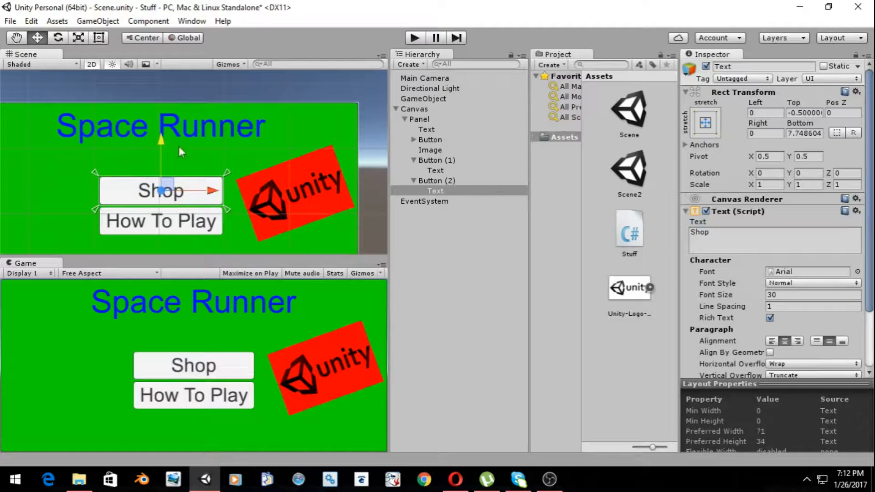
click(804, 112)
key(BackSpace)
text(0)
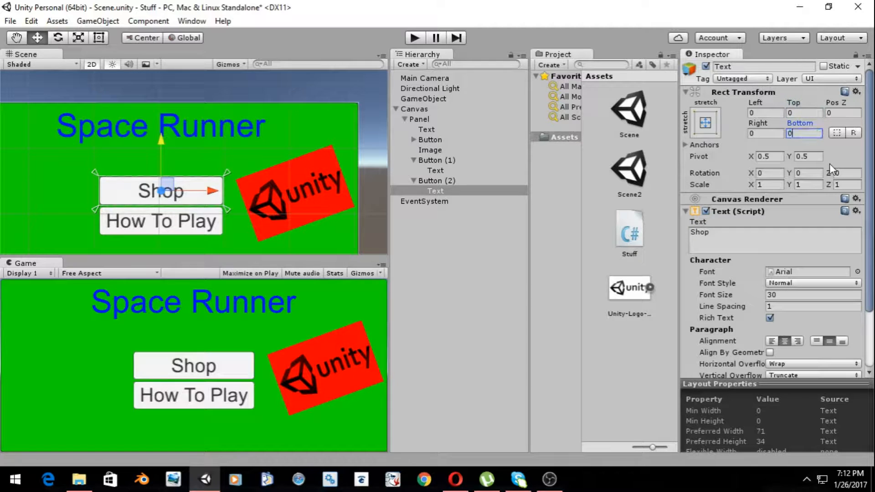
- Move the Shop button straight down below the How To Play button, to Y -92
click(410, 180)
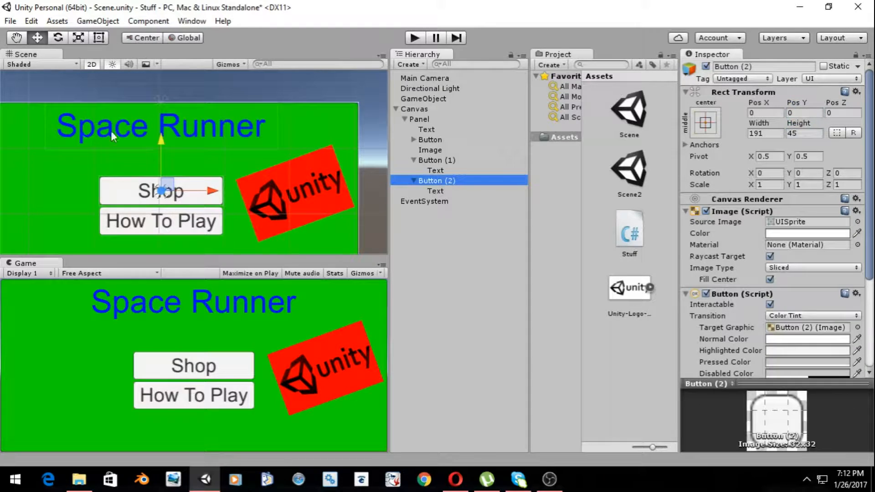
drag(156, 138, 169, 207)
key(q)
middle_drag(271, 122, 292, 82)
scroll(283, 102, down, 3)
drag(181, 159, 187, 151)
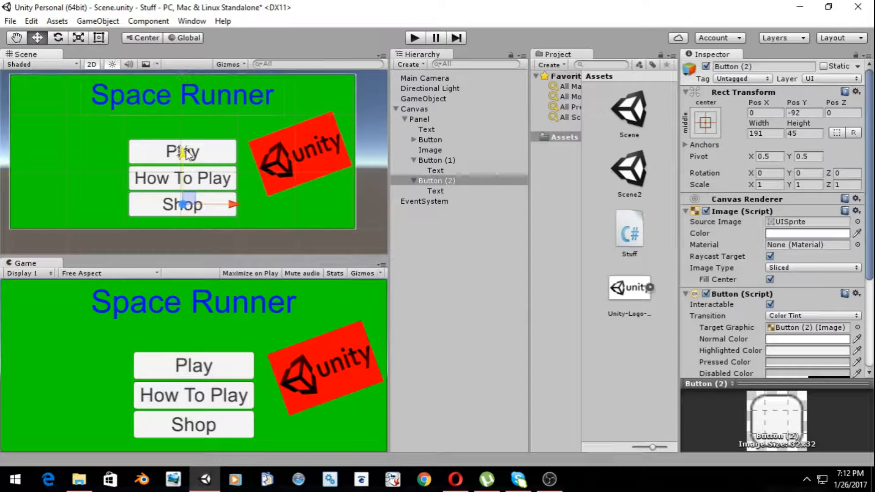
- Rename the How To Play button object, Button (1), to HowToPlay
click(428, 160)
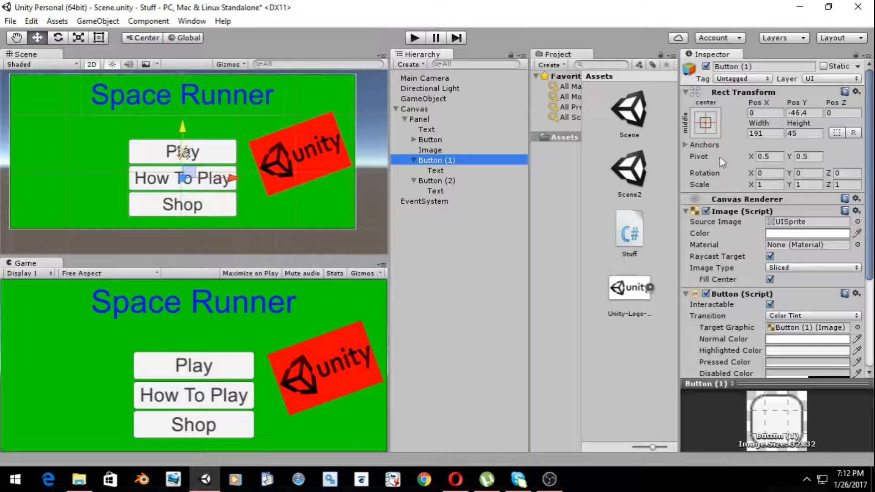
click(757, 65)
text(H)
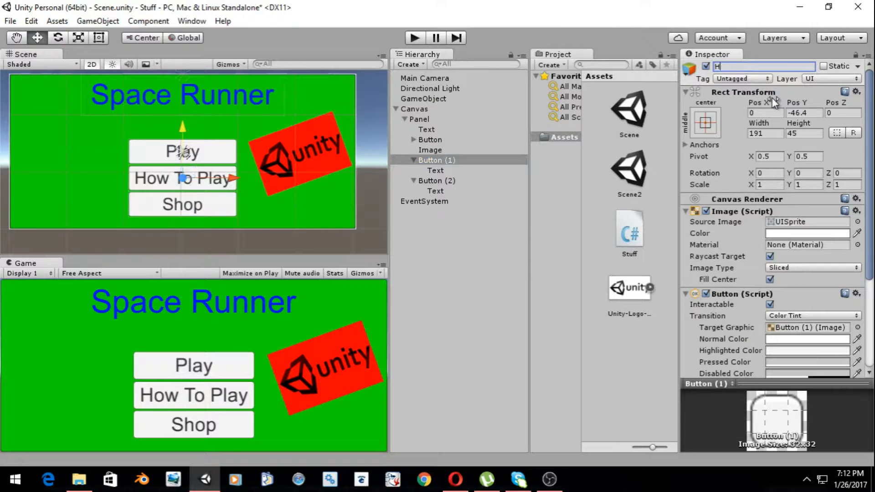
text(owToPlay)
key(Return)
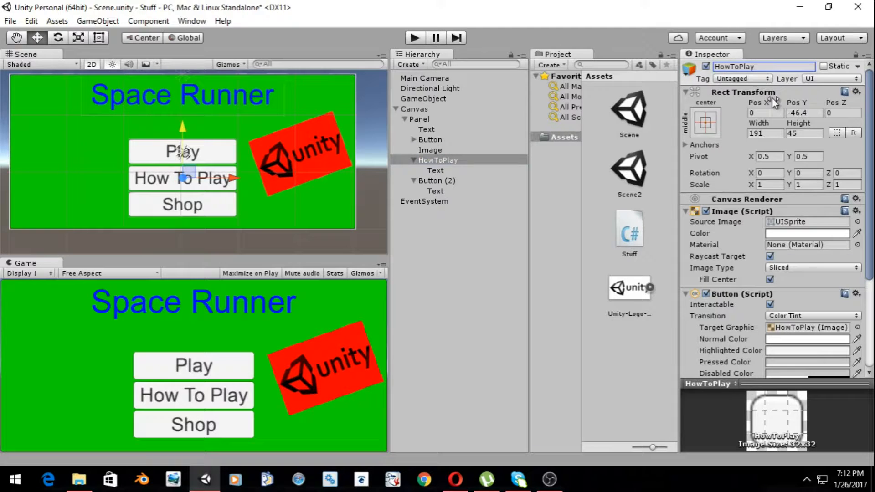
- Rename the original Button object under the Panel to Play
click(446, 146)
click(474, 139)
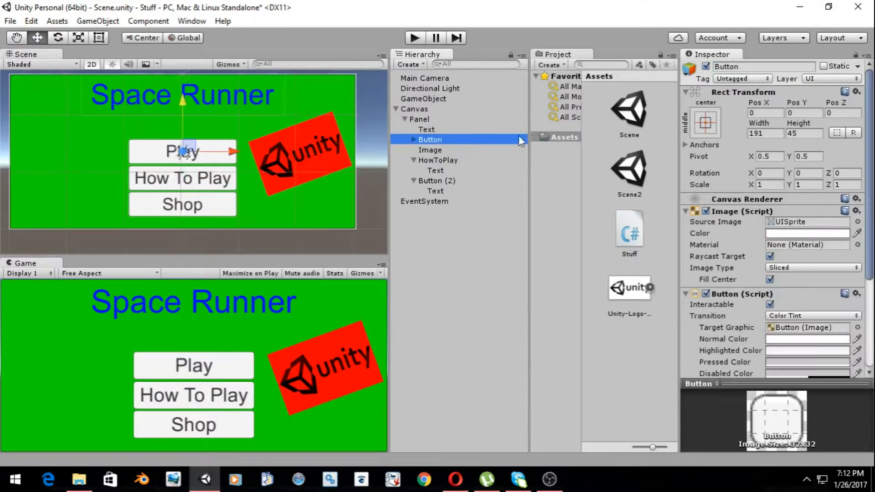
click(747, 66)
text(Play)
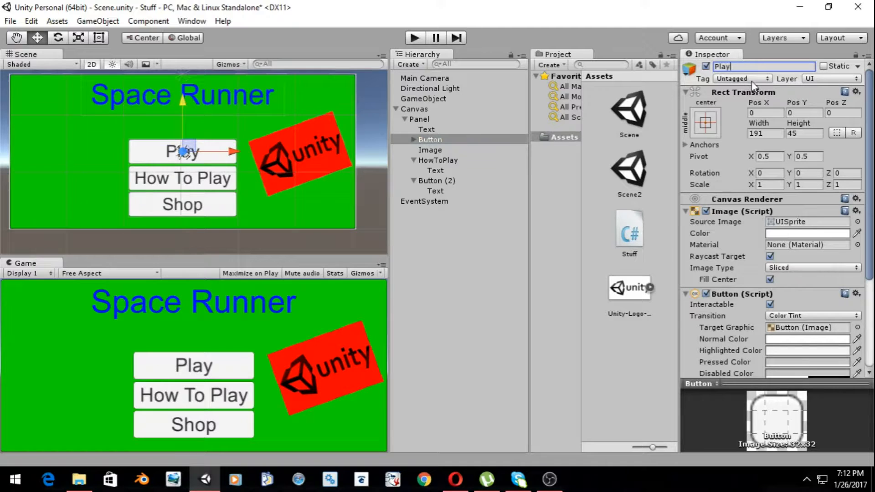
key(Return)
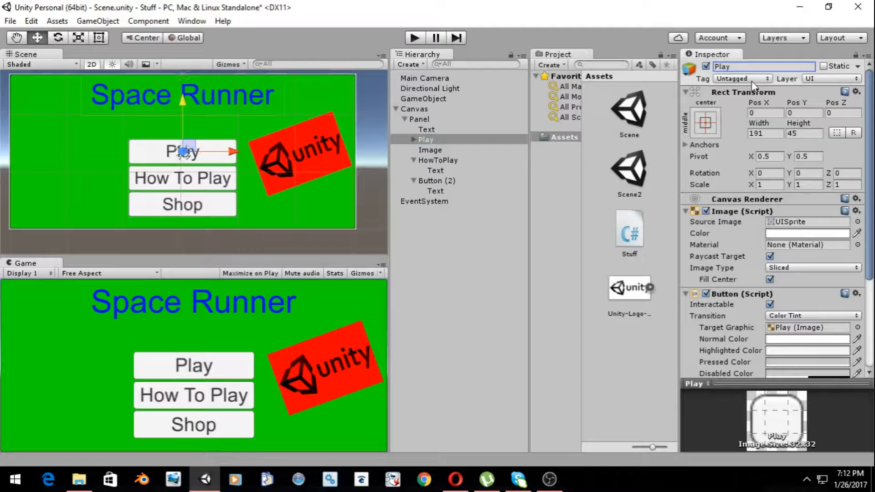
- Rename the Button (2) object under the Panel to Shop
click(456, 182)
click(807, 66)
text(Shop)
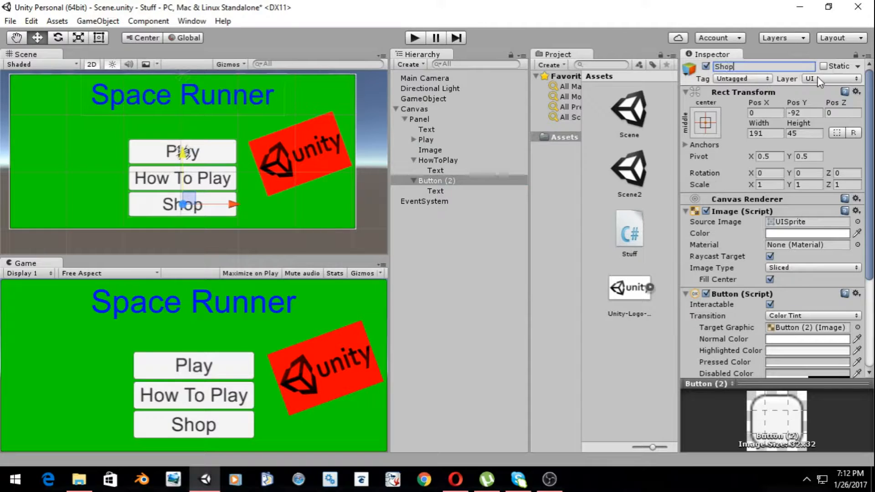
key(Return)
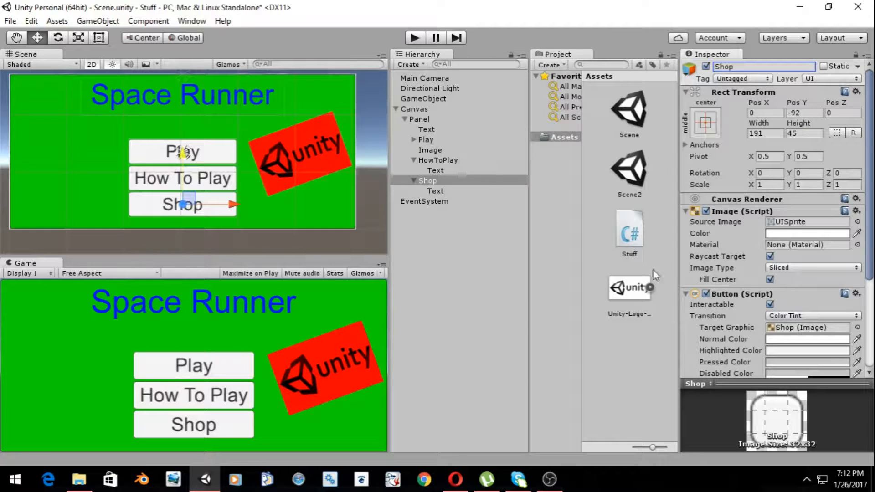
- Open the Stuff script in MonoDevelop and dismiss the project load error and the line-endings notice
click(635, 231)
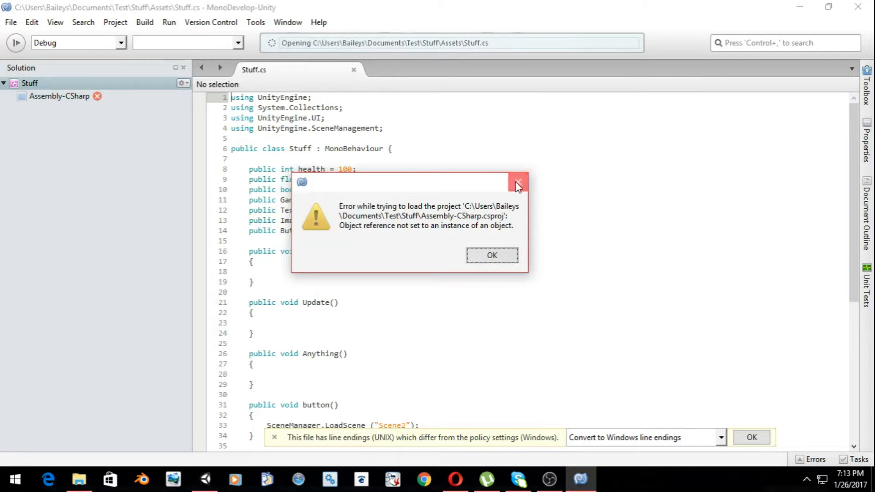
click(517, 189)
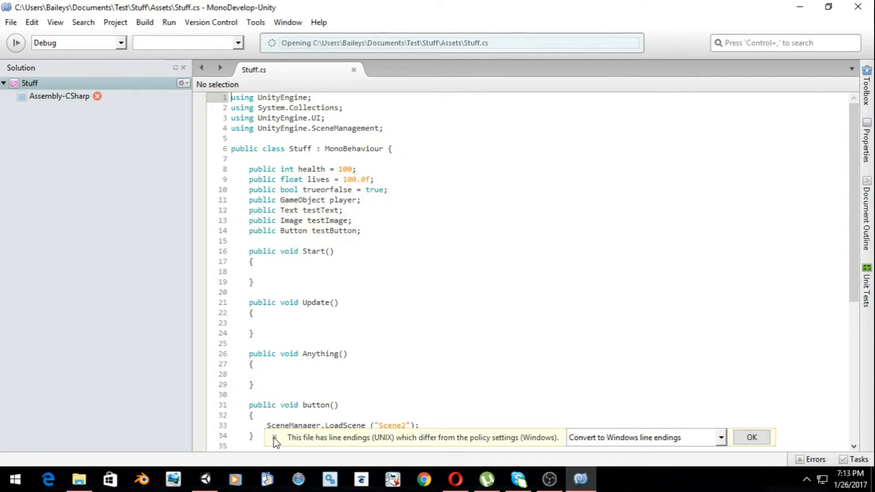
click(274, 438)
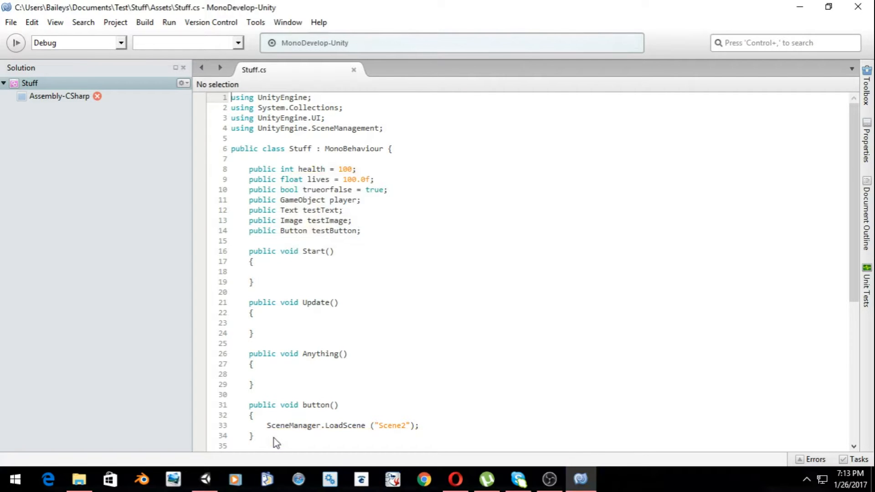
- Add an empty method public void HowToPlay() below backbutton() in the Stuff script
scroll(605, 287, down, 6)
click(293, 312)
key(Return)
key(Return)
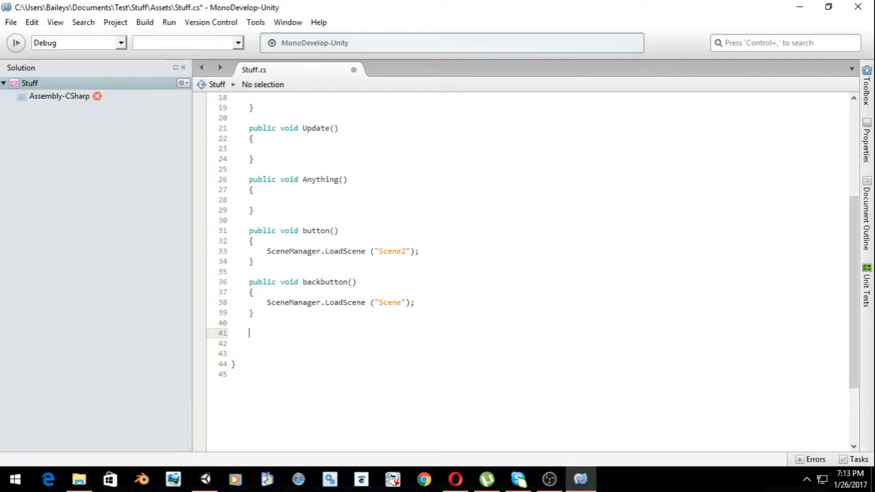
text(public void )
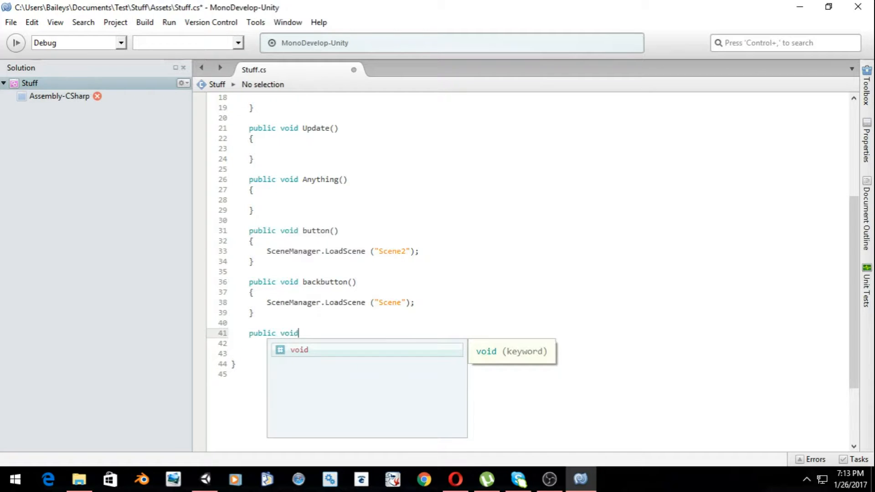
text(HowToPlay())
key(Return)
text({)
key(Return)
key(Return)
text(})
key(Up)
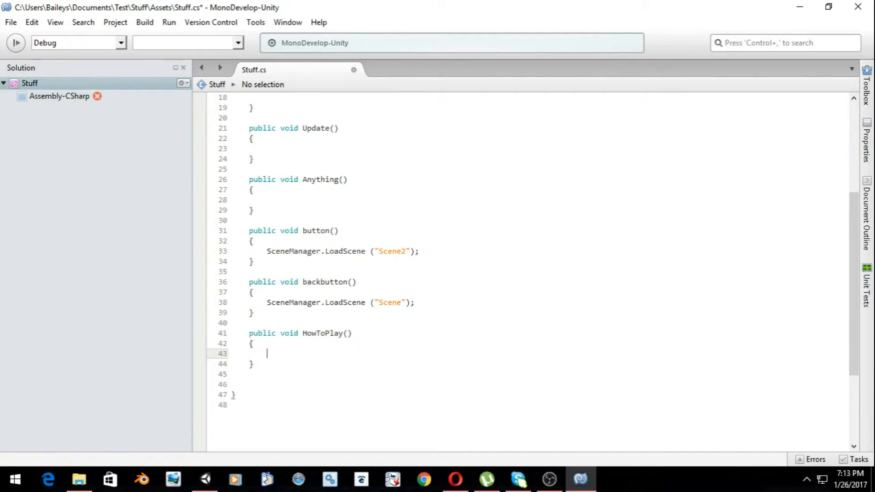
- Add SceneManager.LoadScene ("HowToPlay"); inside the HowToPlay() method and save the script
text(Scen)
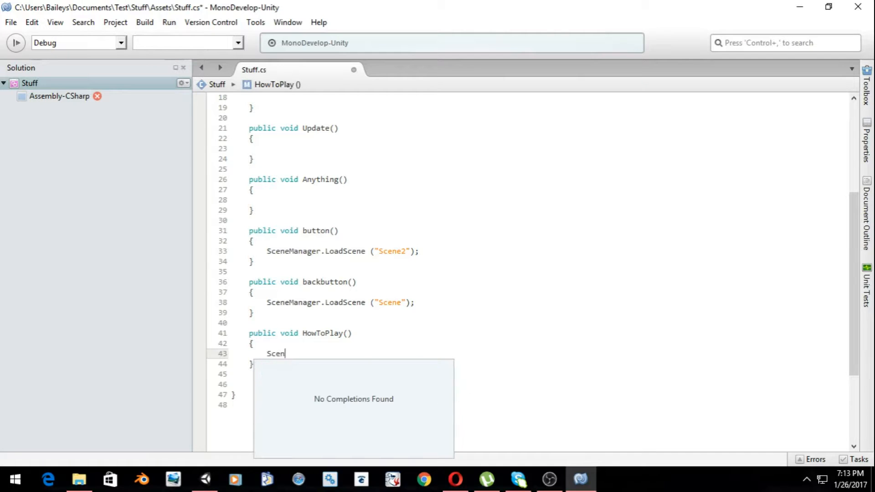
text(eManager.Load)
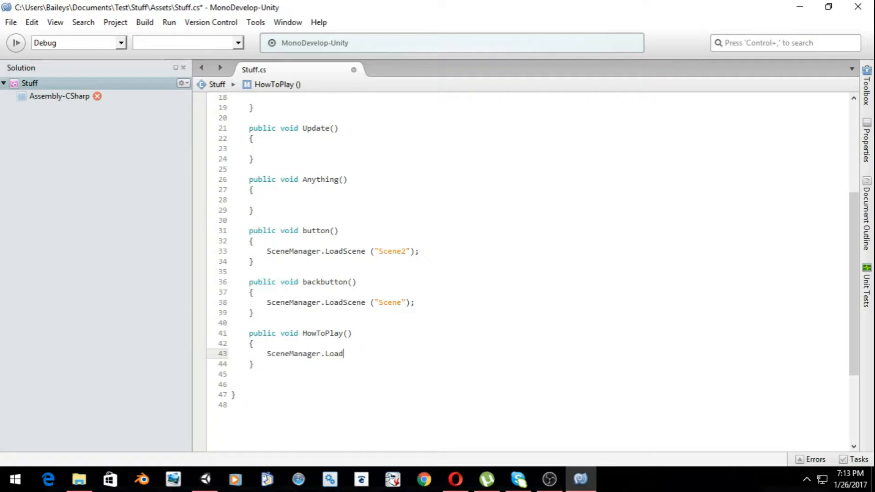
text(Scene ("HowToPlay"))
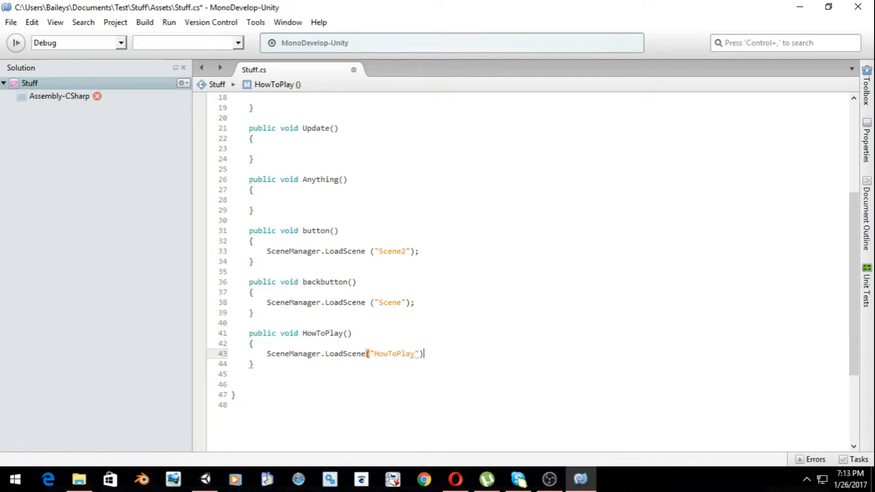
text(;)
key(ctrl+s)
- Add an empty method public void Shop() below HowToPlay() in the Stuff script
click(283, 363)
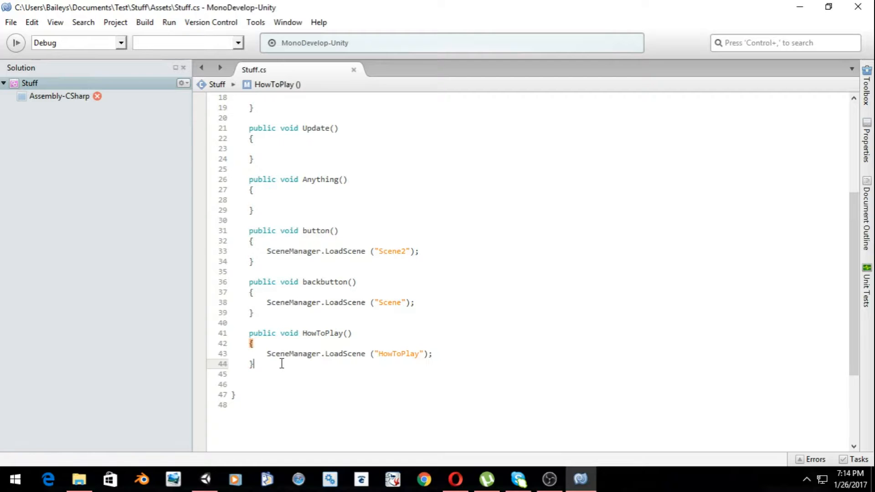
key(Return)
key(Return)
text(publiv)
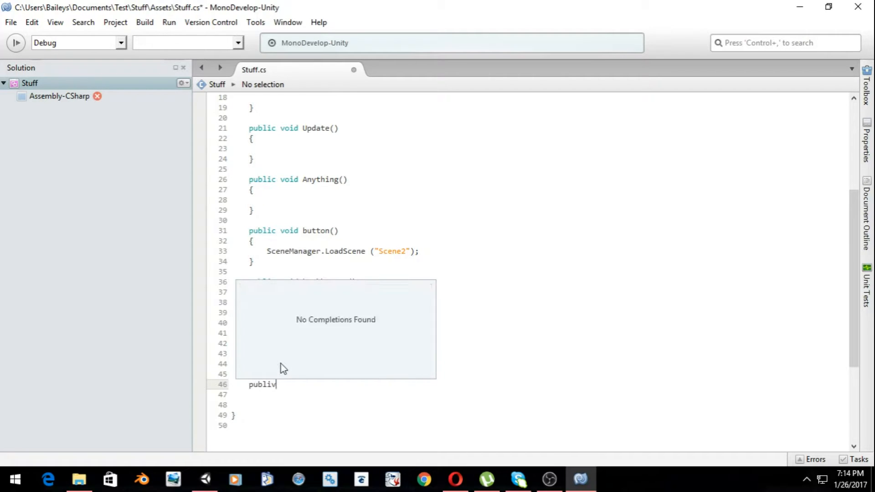
key(BackSpace)
key(BackSpace)
text(ic void c)
key(BackSpace)
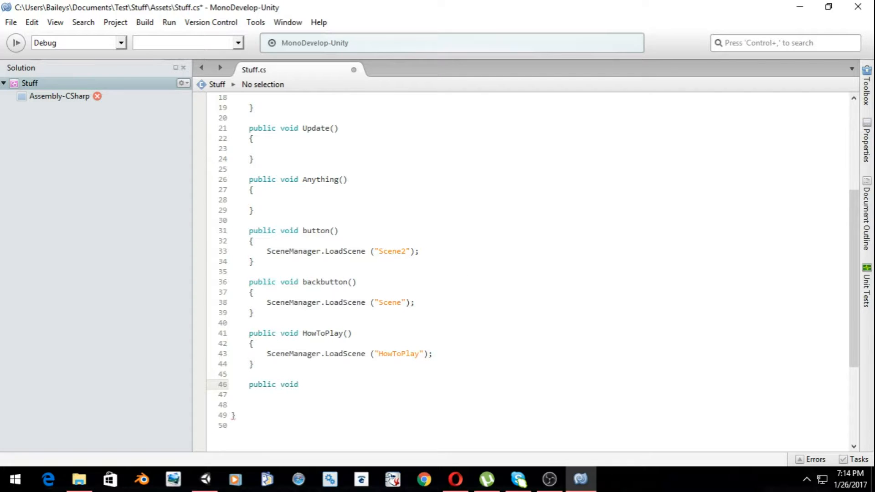
text(Shop())
key(Return)
text({)
key(Return)
key(Return)
text(})
key(Up)
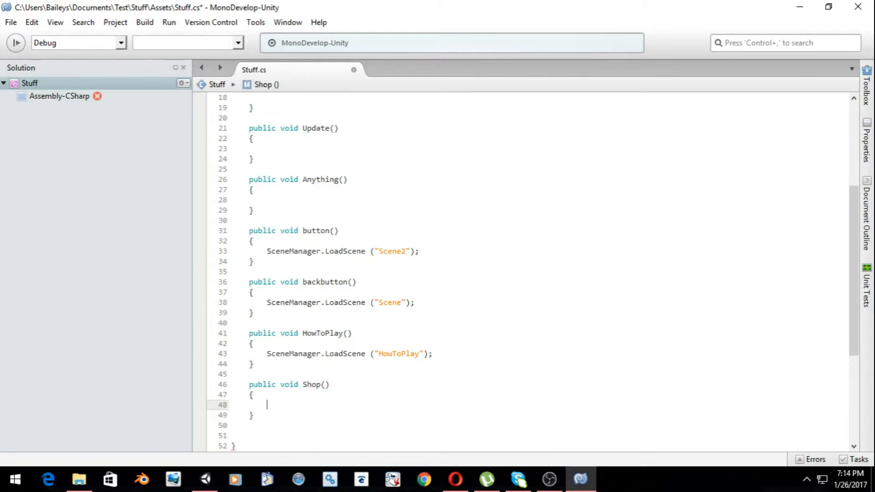
- Add SceneManager.LoadScene ("Shop"); inside the Shop() method and save the script
text(Sc)
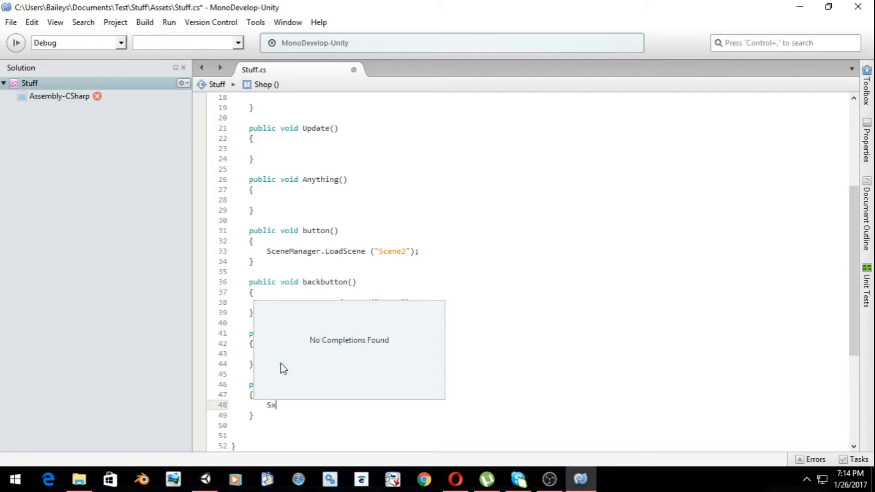
text(eneMAn)
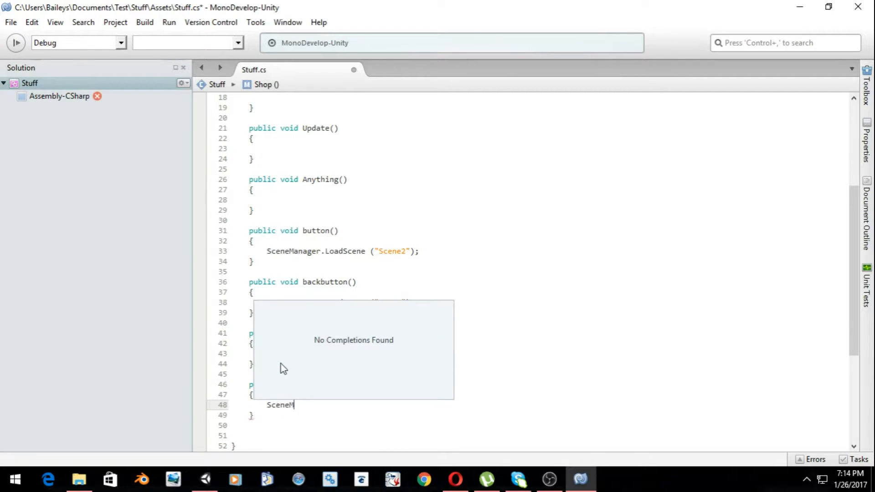
key(BackSpace)
key(BackSpace)
key(BackSpace)
text(Manager.LOad)
key(BackSpace)
key(BackSpace)
key(BackSpace)
text(oad)
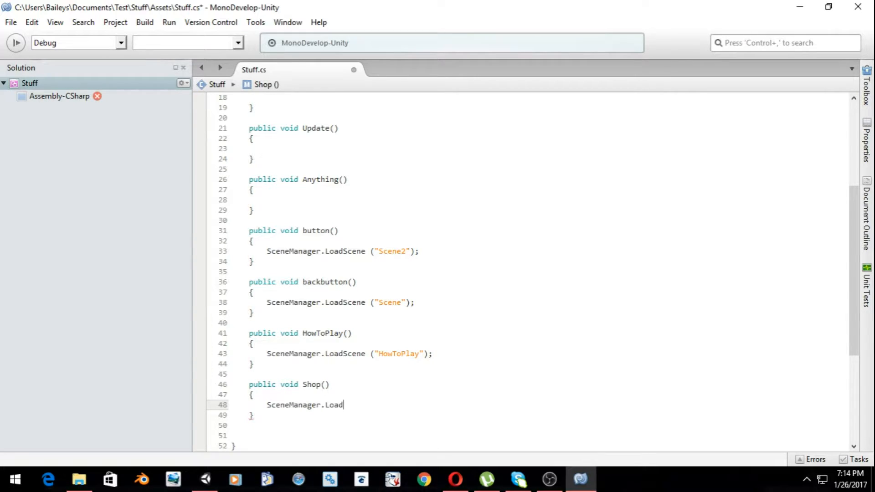
text(Scene())
key(BackSpace)
text("Shop");)
key(ctrl+s)
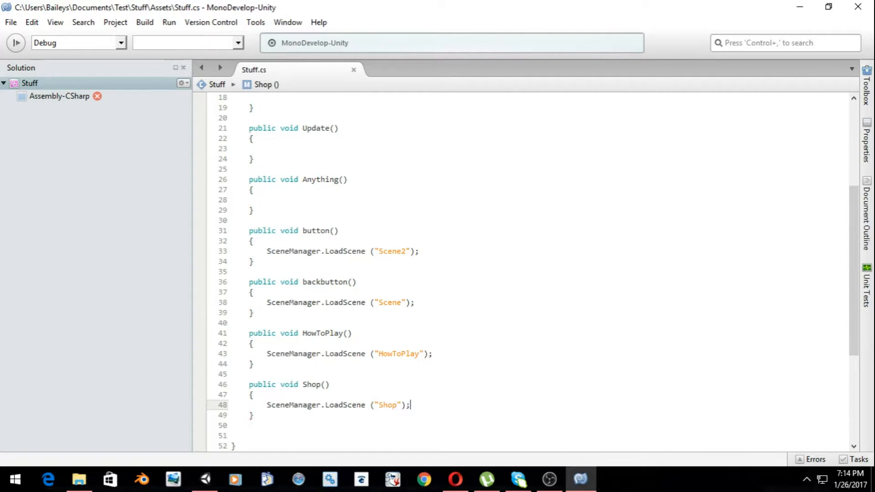
- Switch back to the Unity editor and clear the Stuff script selection
click(211, 478)
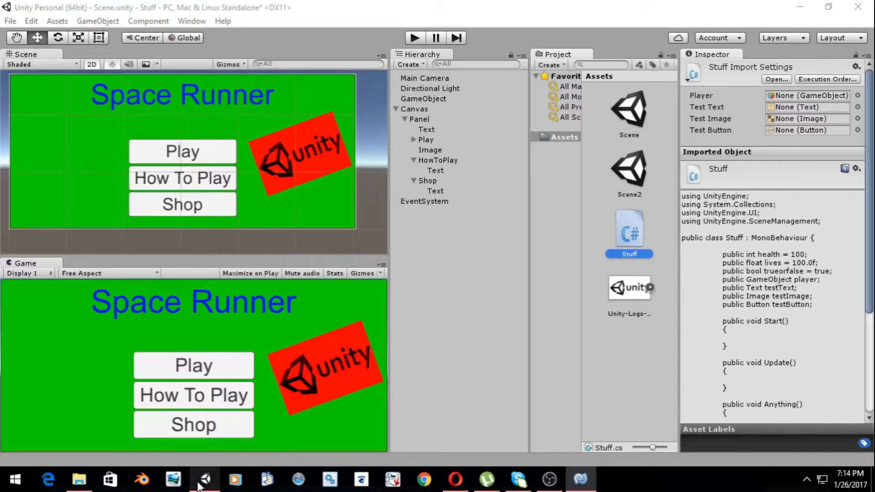
click(447, 310)
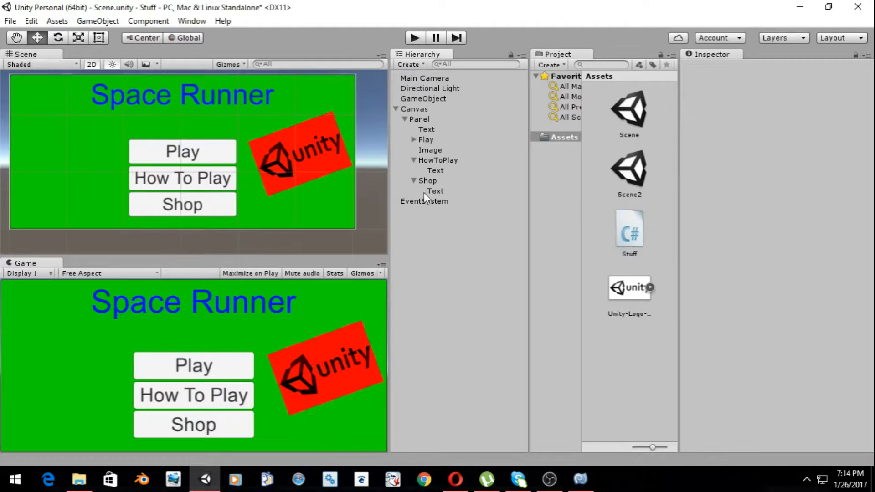
- Set the HowToPlay button's On Click function to Stuff.HowToPlay
click(425, 161)
scroll(794, 274, down, 5)
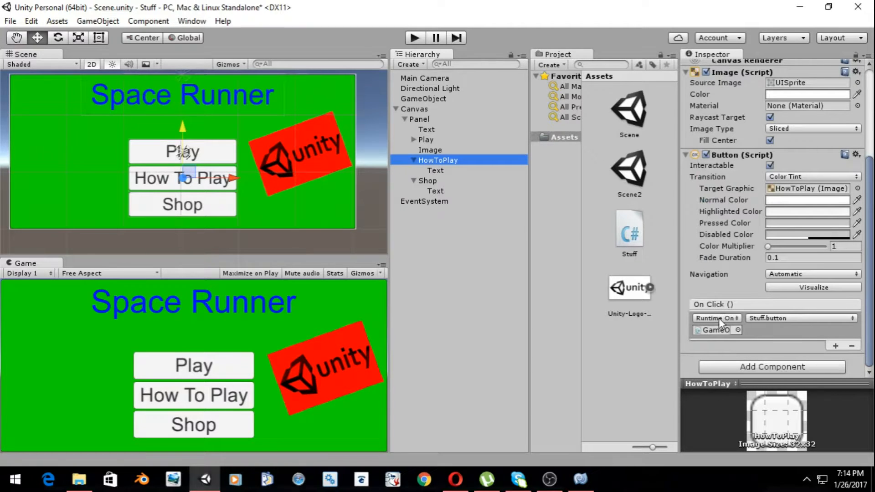
click(761, 317)
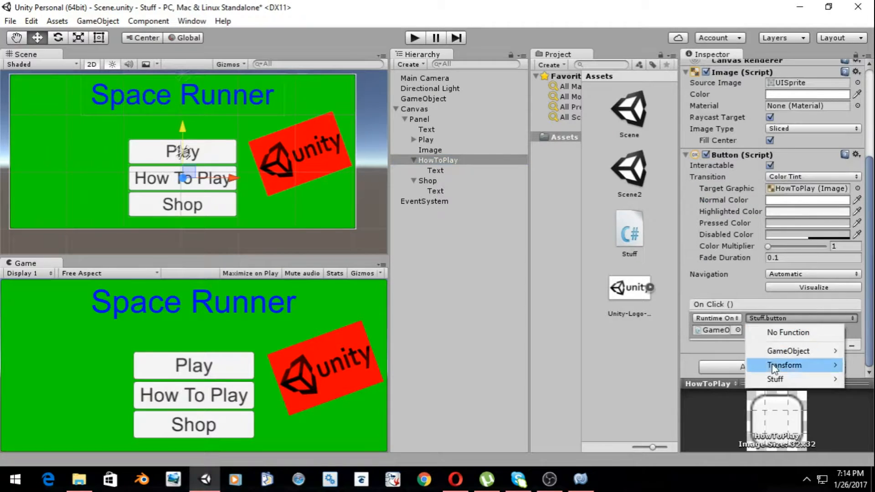
mouse_move(781, 384)
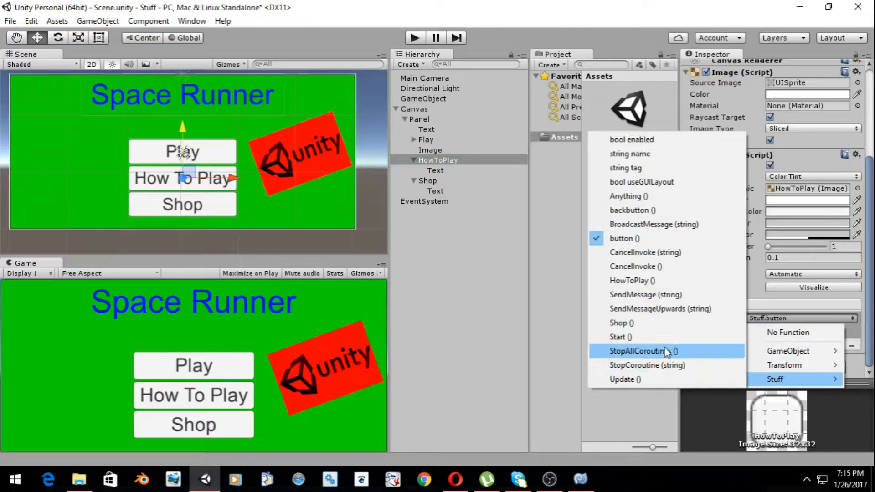
click(648, 282)
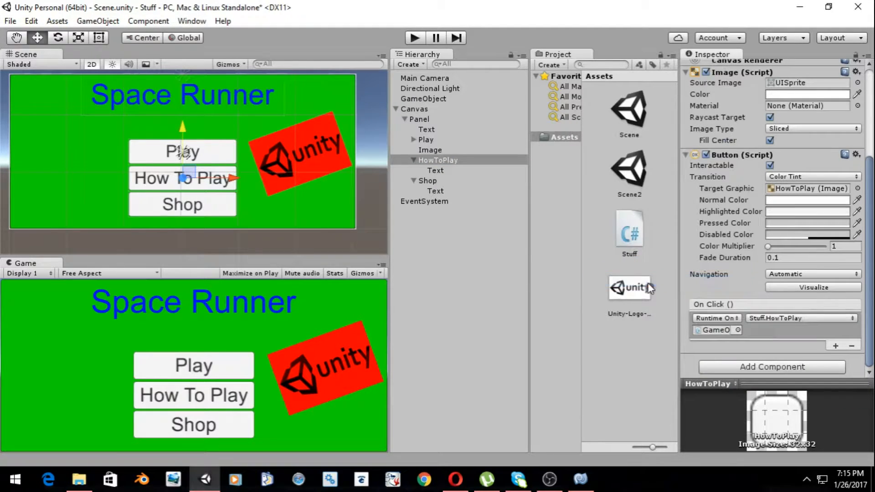
- Set the Shop button's On Click function to Stuff.Shop and clear the selection
click(452, 182)
click(783, 317)
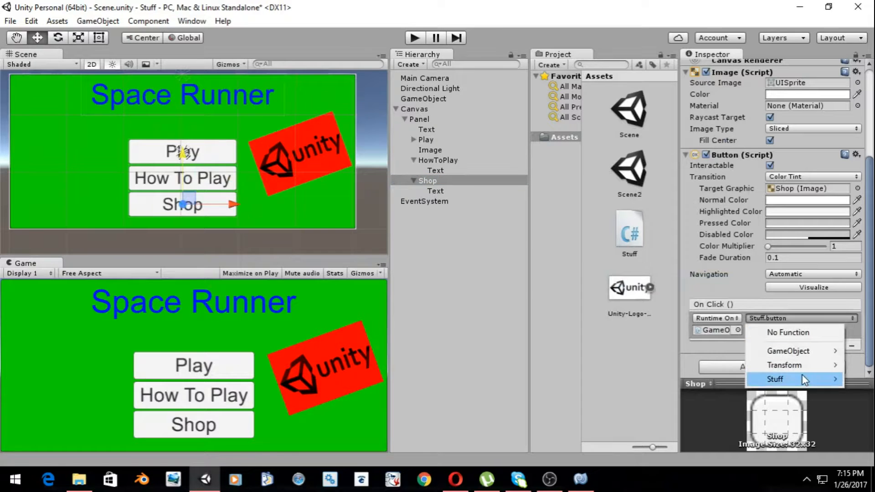
mouse_move(784, 379)
click(638, 323)
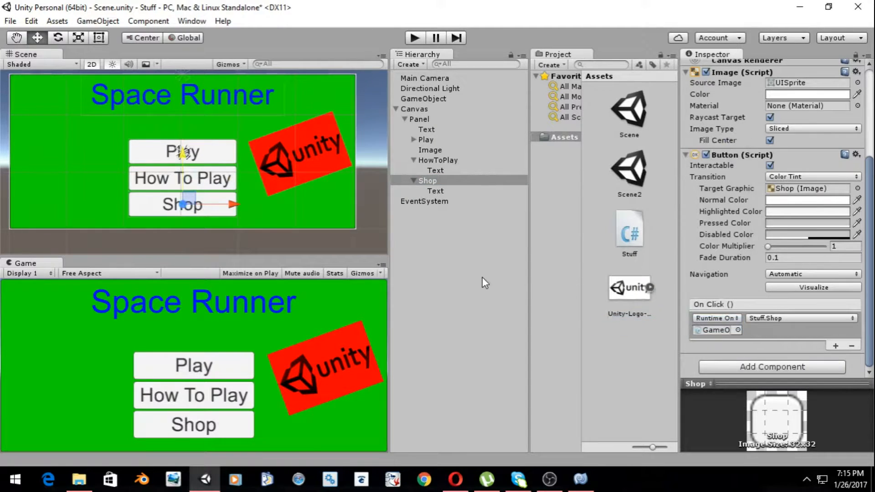
click(523, 280)
- Create a new scene named HowToPlay in the Assets folder
right_click(617, 342)
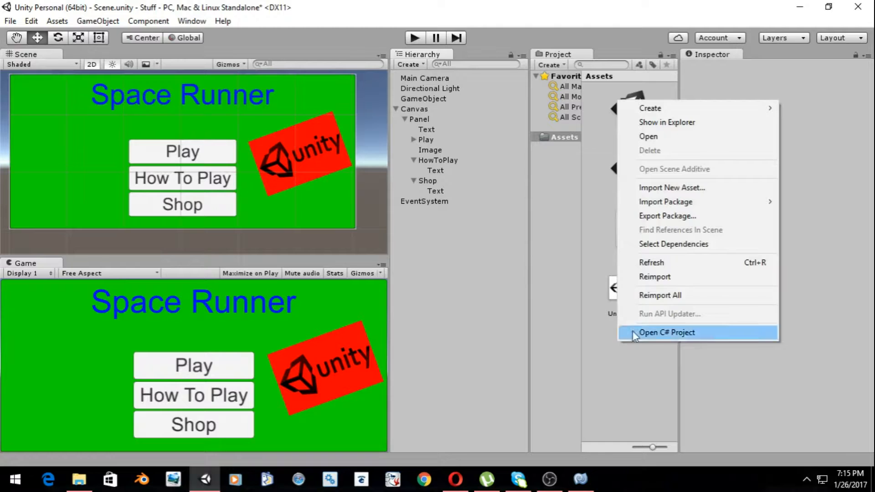
mouse_move(670, 107)
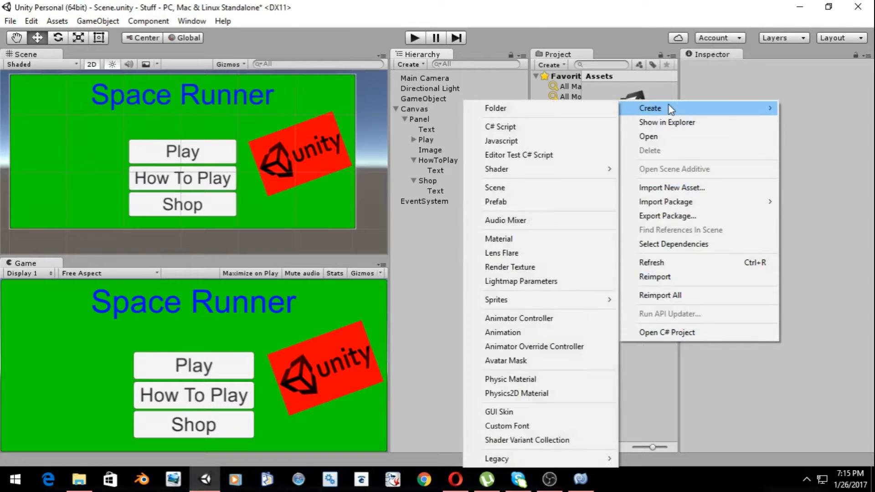
click(523, 188)
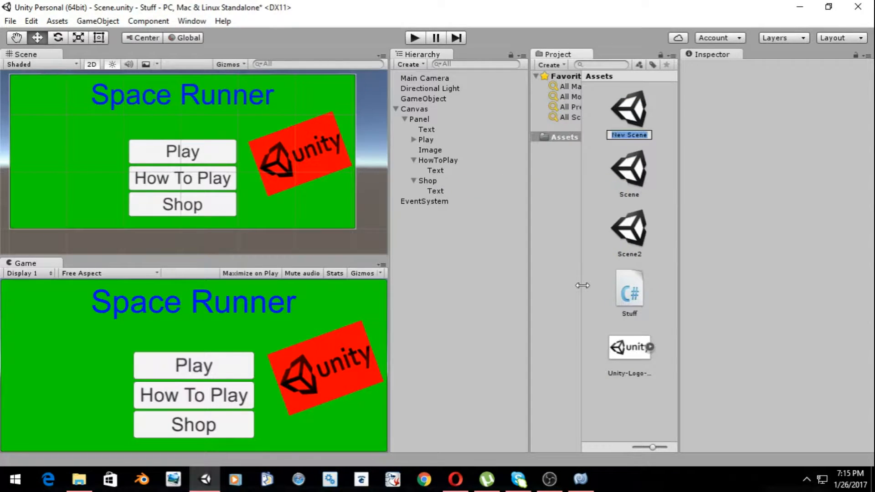
text(HowToPlay)
key(Return)
click(626, 383)
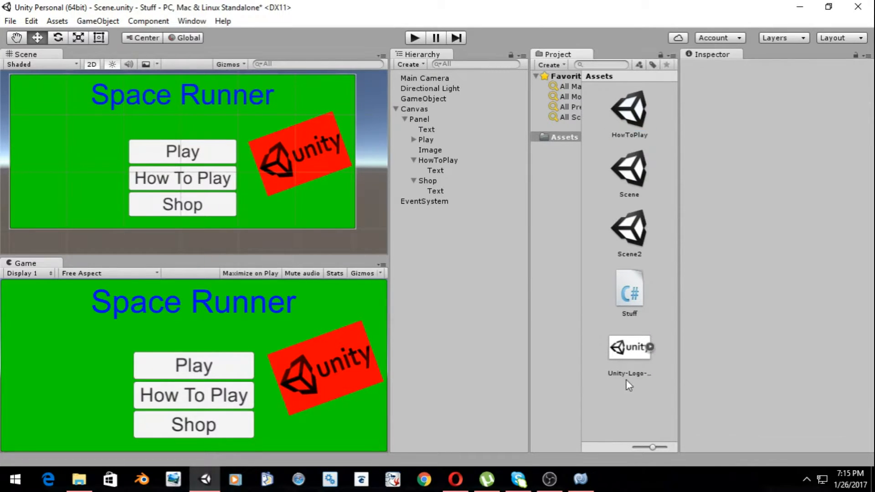
- Create a new scene named Shop in the Assets folder
right_click(630, 394)
mouse_move(665, 161)
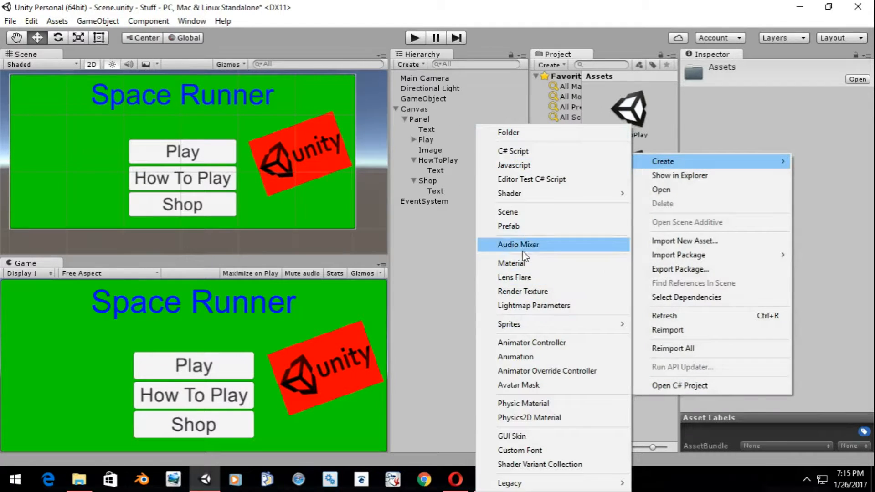
click(508, 212)
text(Shop)
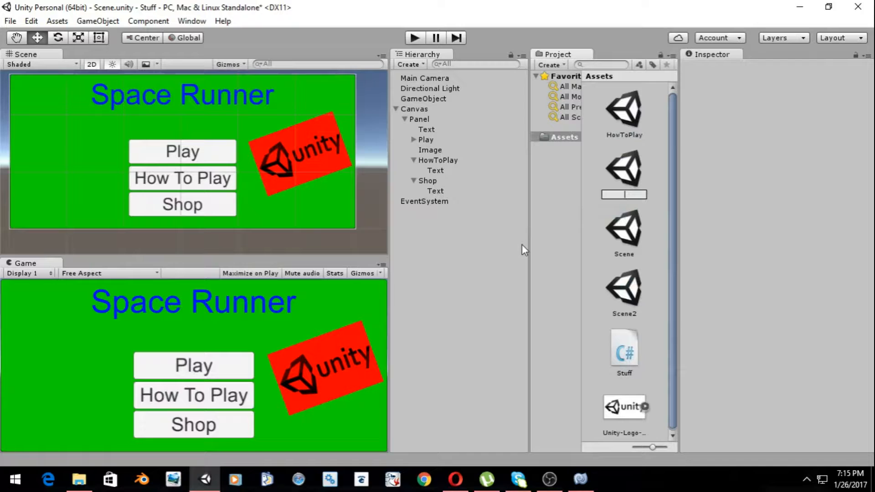
key(Return)
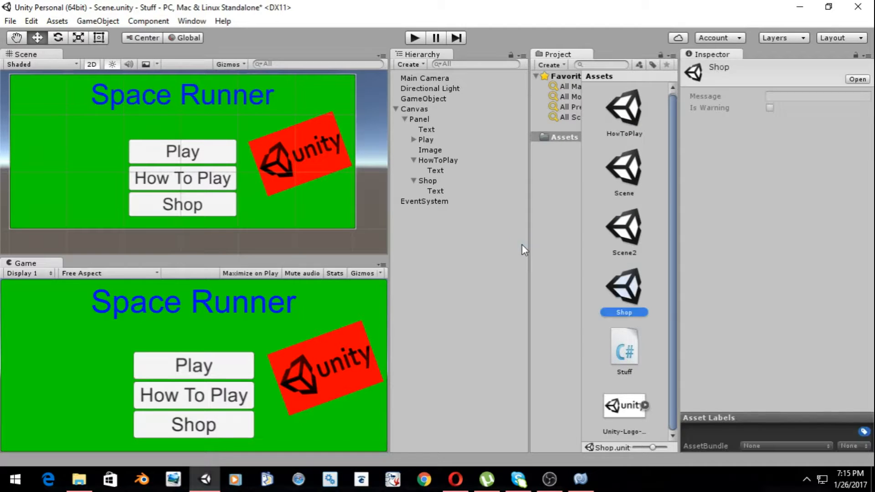
click(696, 165)
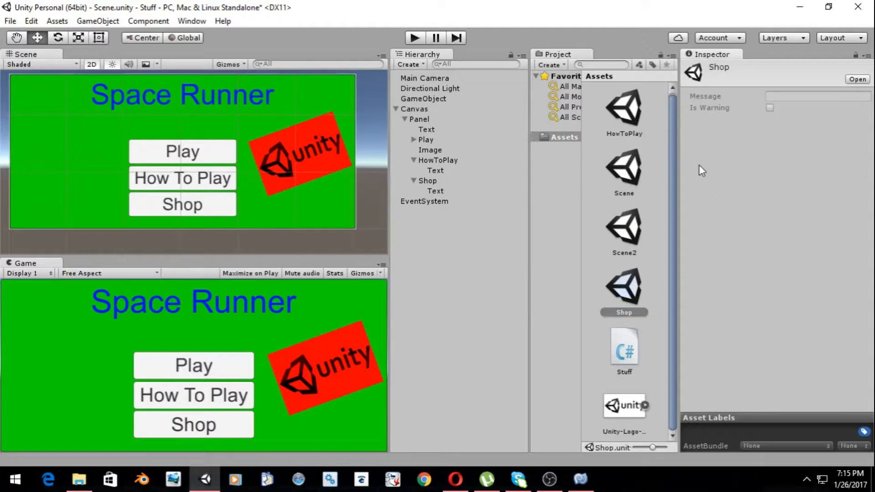
click(477, 253)
- Open the HowToPlay scene and add a UI Panel to it
click(627, 125)
double_click(628, 125)
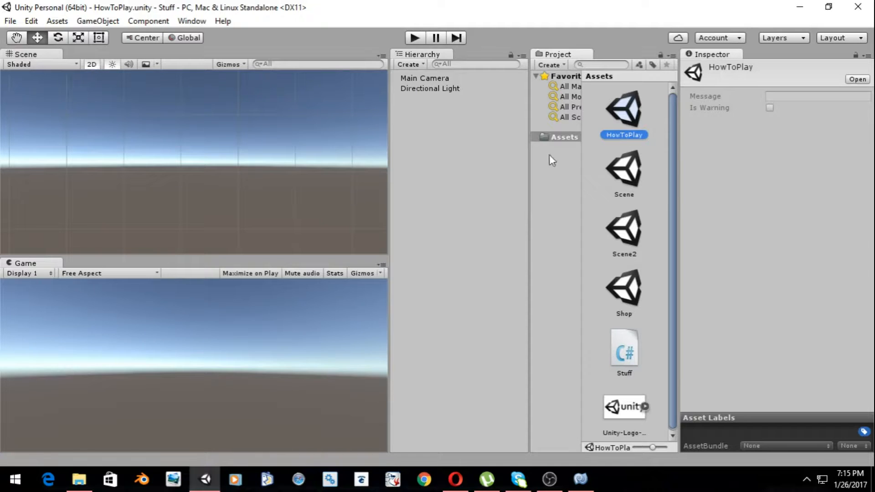
right_click(455, 127)
mouse_move(502, 304)
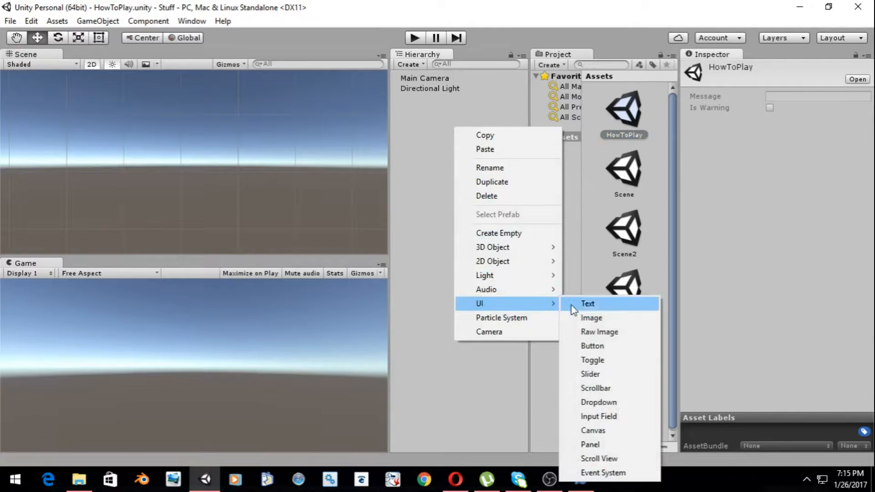
click(592, 444)
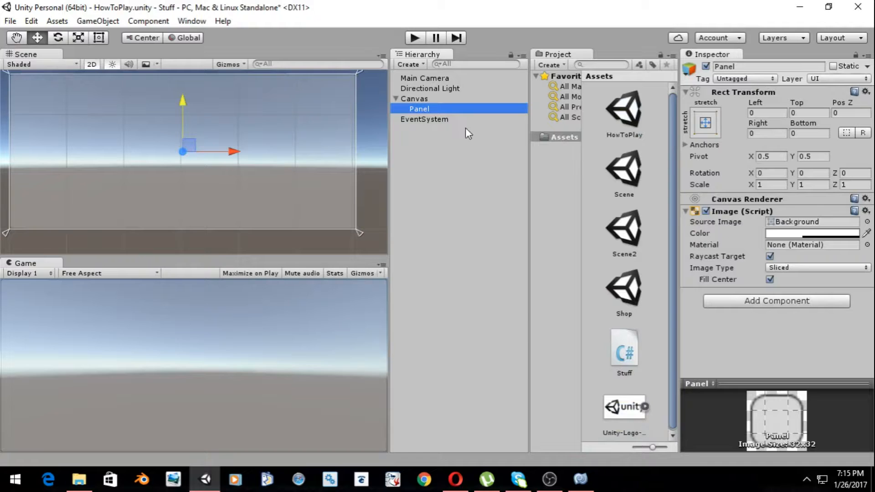
- Set the panel's colour to fully opaque black (000000FF)
click(787, 234)
drag(548, 292, 599, 286)
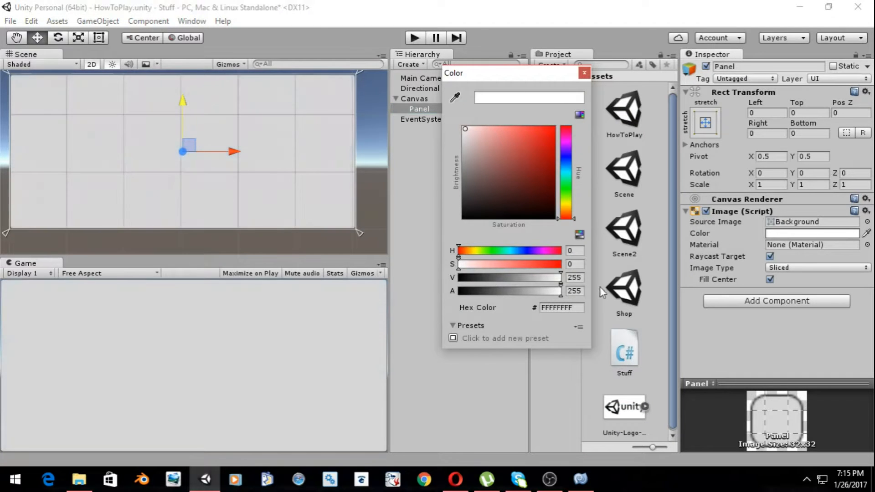
drag(533, 167, 360, 262)
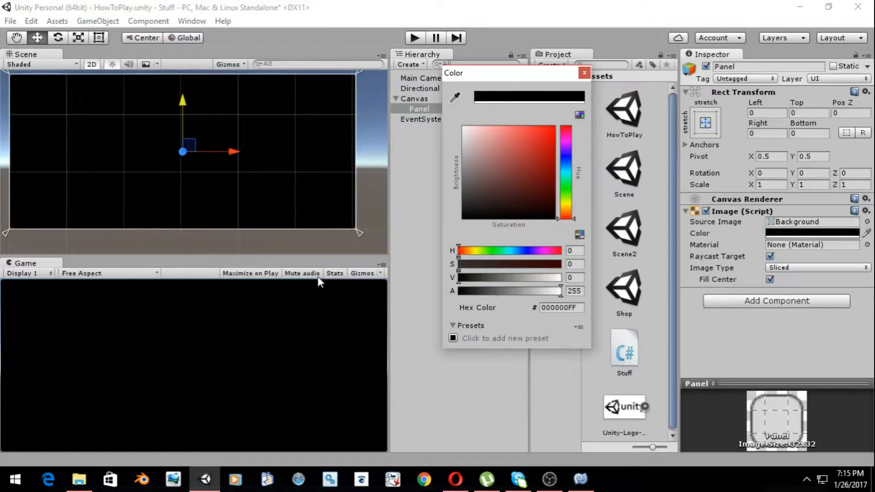
click(323, 291)
click(476, 159)
- Add a UI Text object as a child of the Panel
click(418, 109)
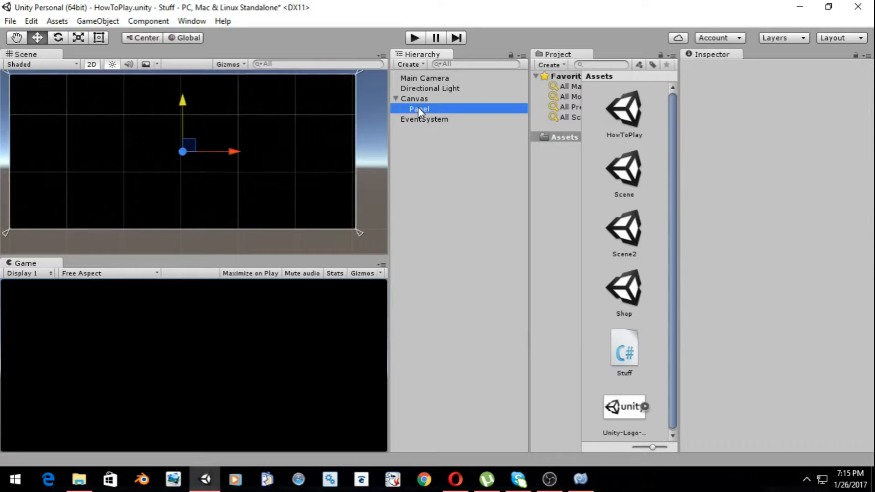
right_click(417, 108)
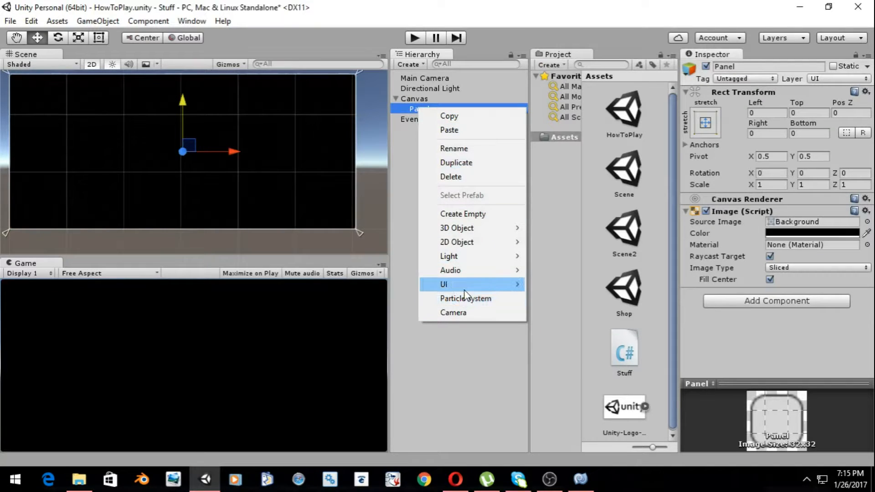
mouse_move(501, 284)
click(533, 283)
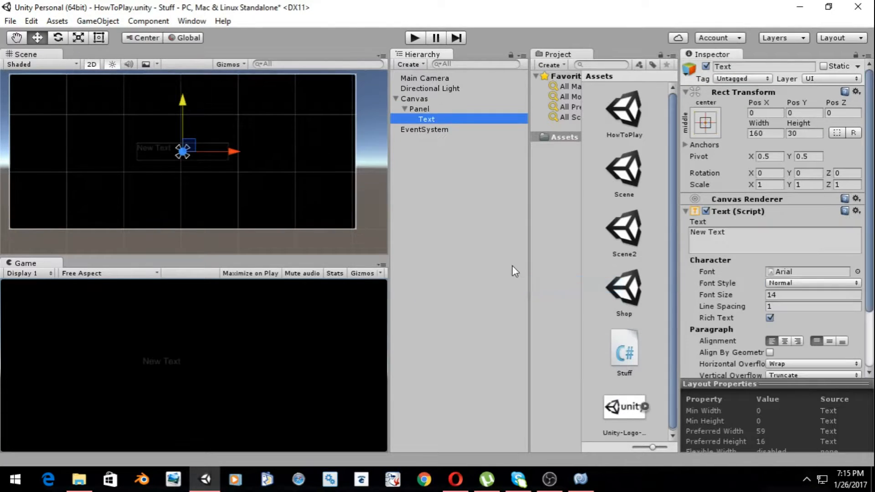
- Set the new text object's content to How To Play and its font size to 50
click(776, 237)
key(BackSpace)
text(How To )
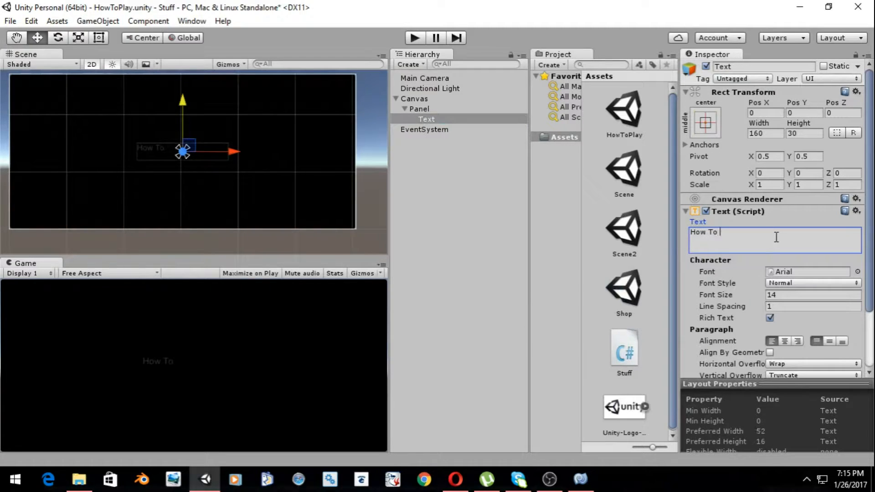
text(PLay)
key(BackSpace)
key(BackSpace)
key(BackSpace)
key(BackSpace)
text(Play)
click(796, 295)
text(50)
- Resize the text box with the Rect tool to about 309 by 57 so that the enlarged title fits
middle_drag(226, 201, 245, 260)
scroll(195, 108, up, 2)
scroll(197, 117, down, 2)
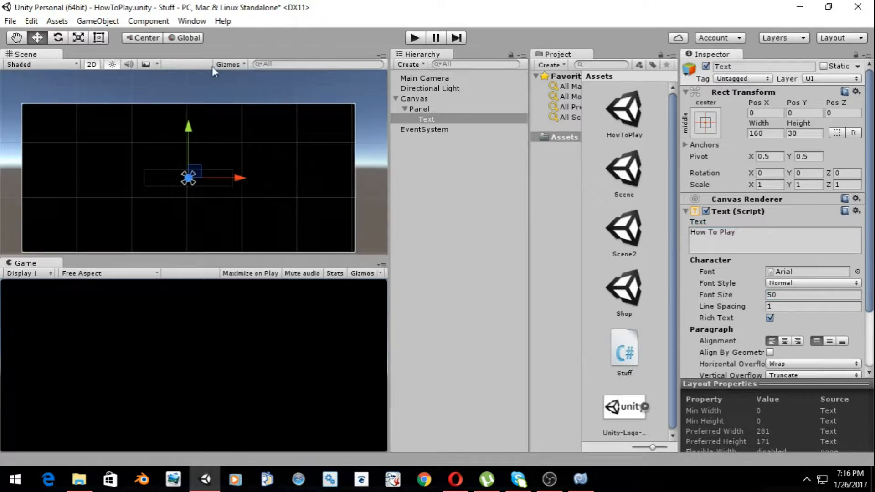
click(78, 38)
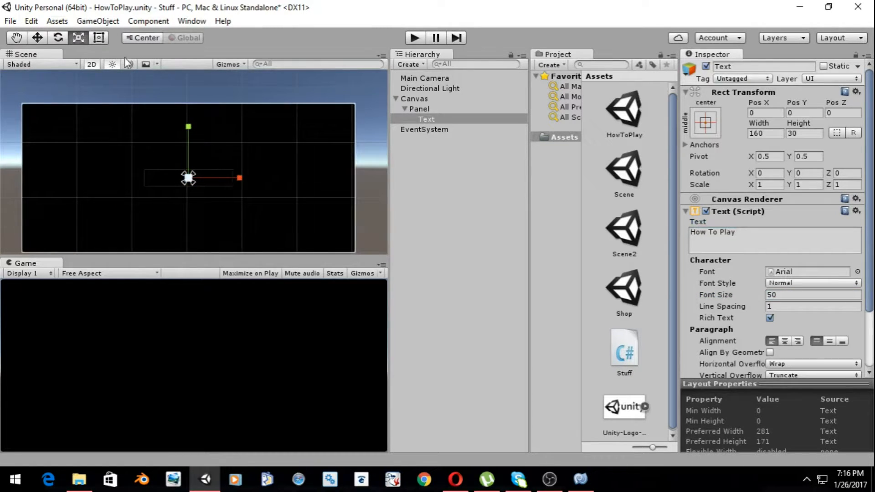
click(99, 37)
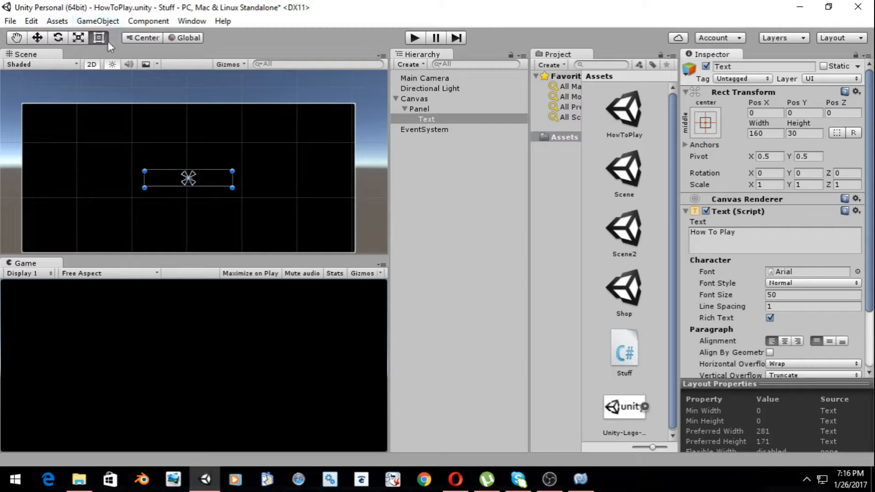
drag(232, 171, 314, 122)
drag(278, 184, 277, 149)
- Anchor the title text to top center including its pivot, and set Pos X and Pos Y to 0
click(714, 127)
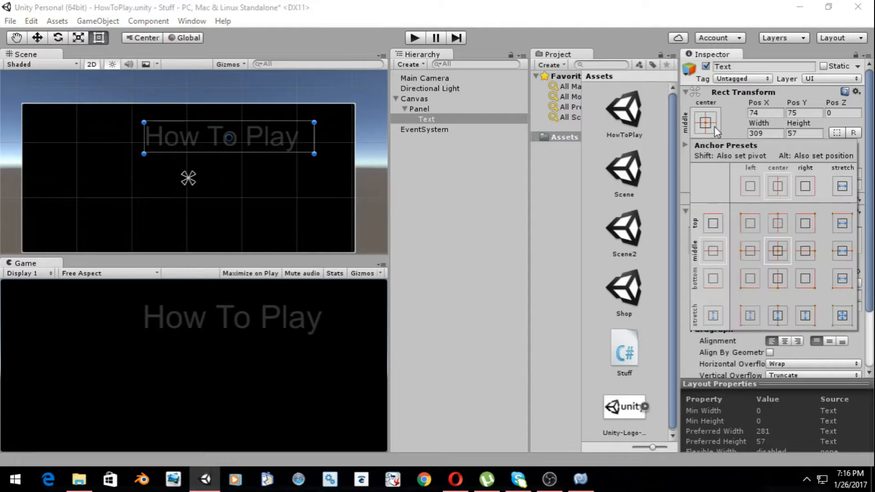
click(777, 225)
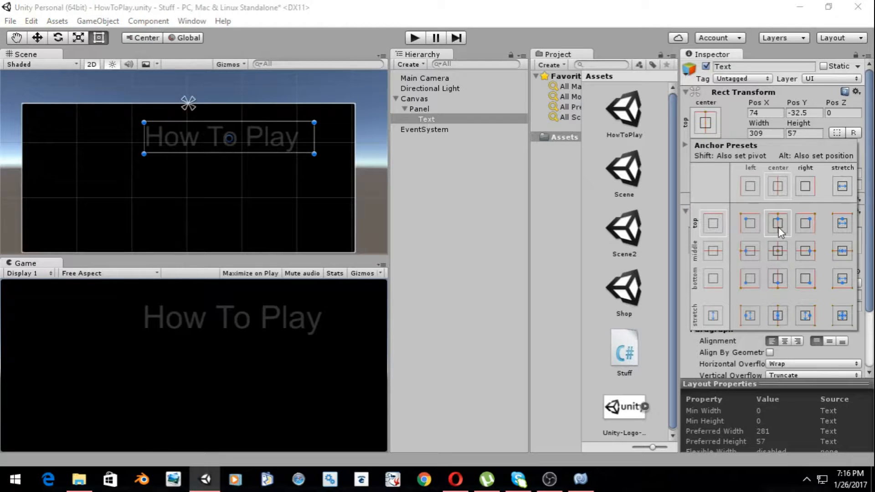
double_click(777, 113)
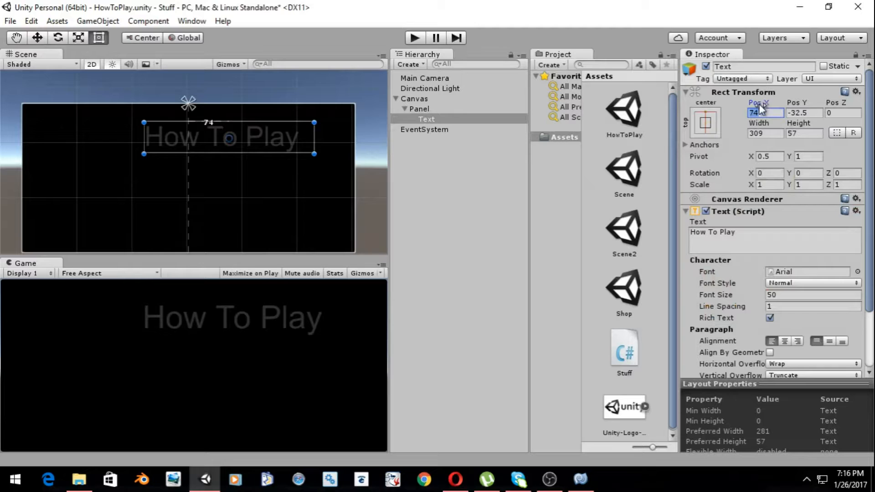
text(0)
key(Tab)
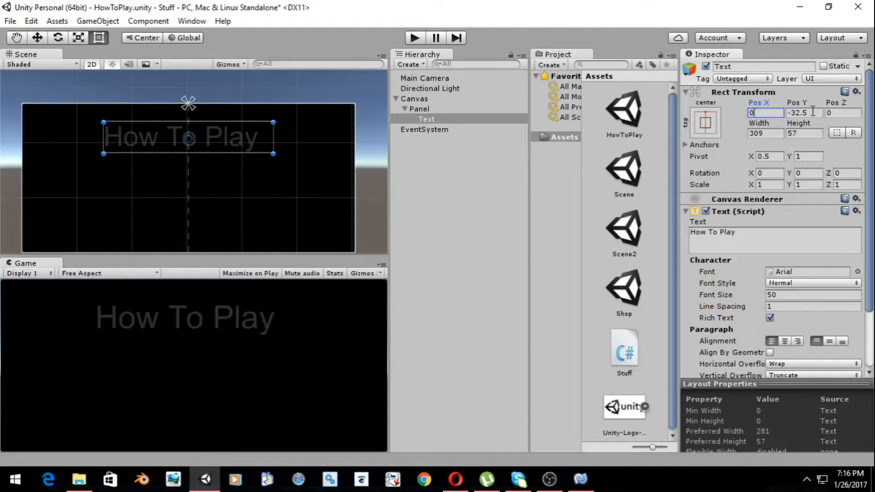
text(0)
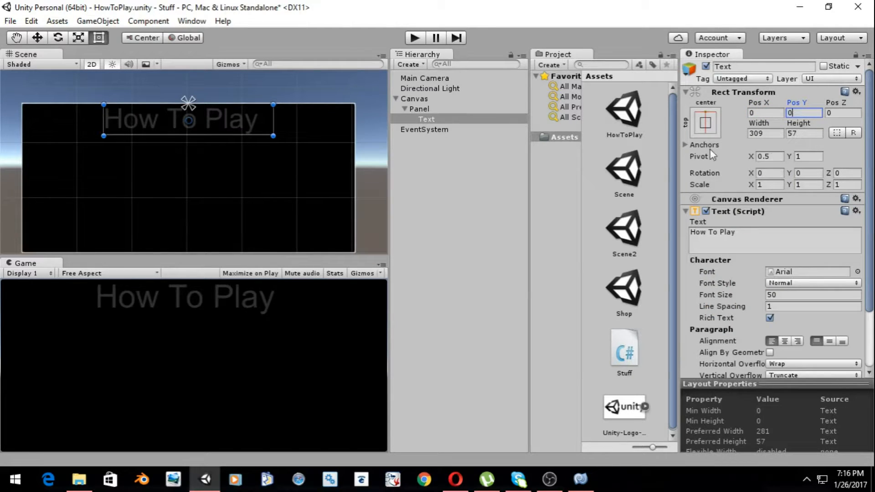
- Center the title text horizontally and vertically in its box, colour it white, and clear the selection
scroll(782, 289, down, 3)
click(784, 266)
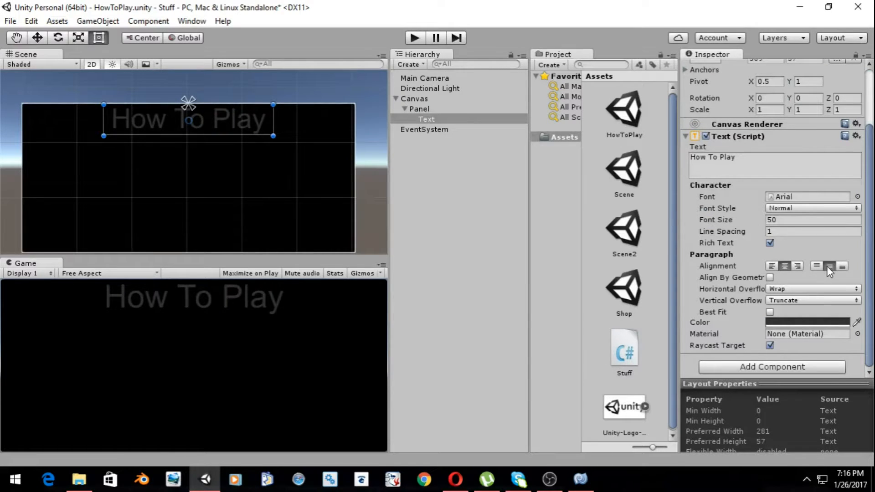
click(829, 322)
click(559, 277)
click(384, 96)
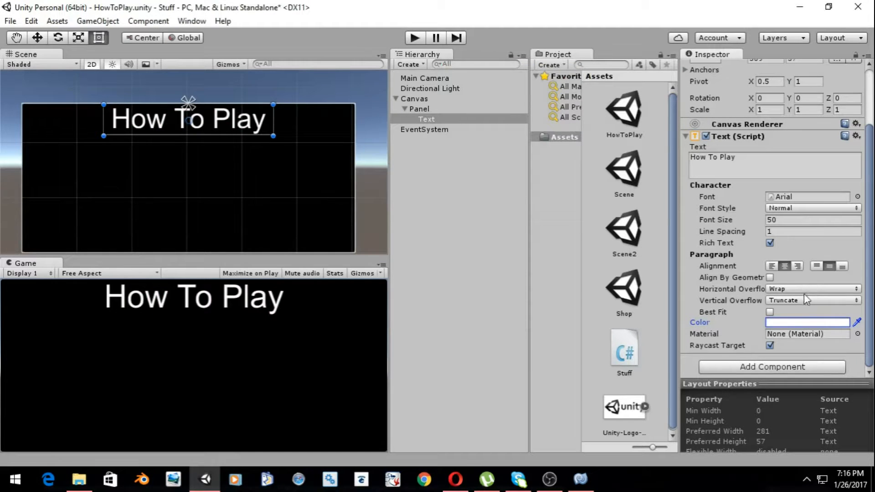
scroll(760, 229, up, 3)
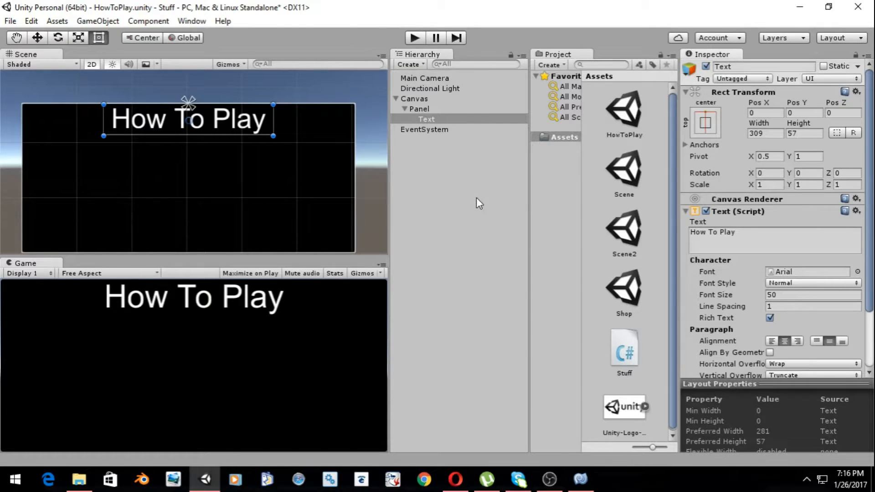
click(461, 197)
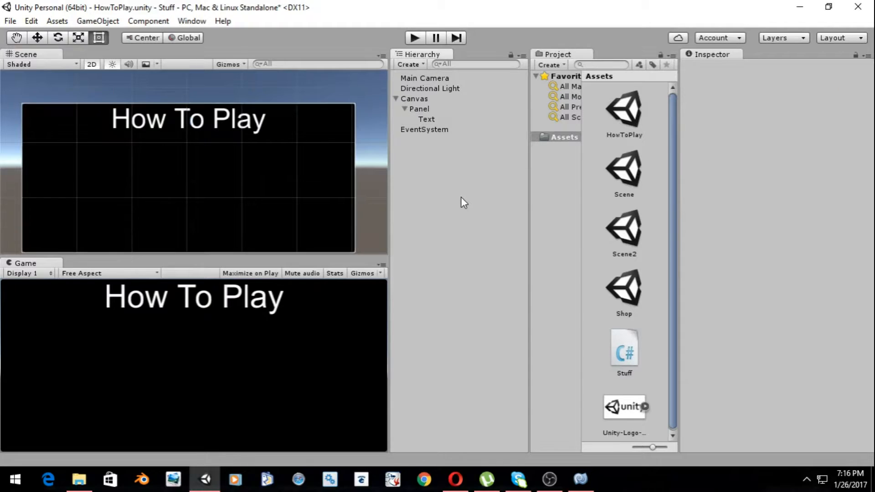
- Add a second UI text object to the panel and set its content to "This is how to play"
click(435, 111)
right_click(435, 112)
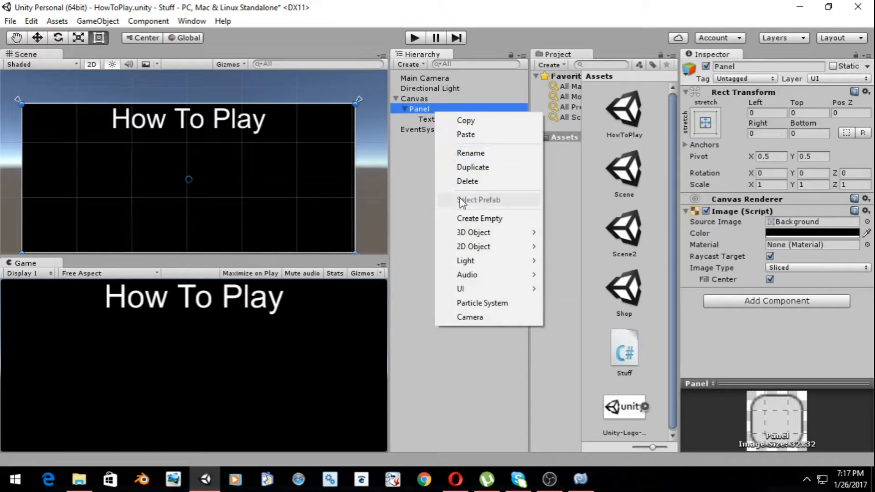
mouse_move(485, 285)
click(558, 288)
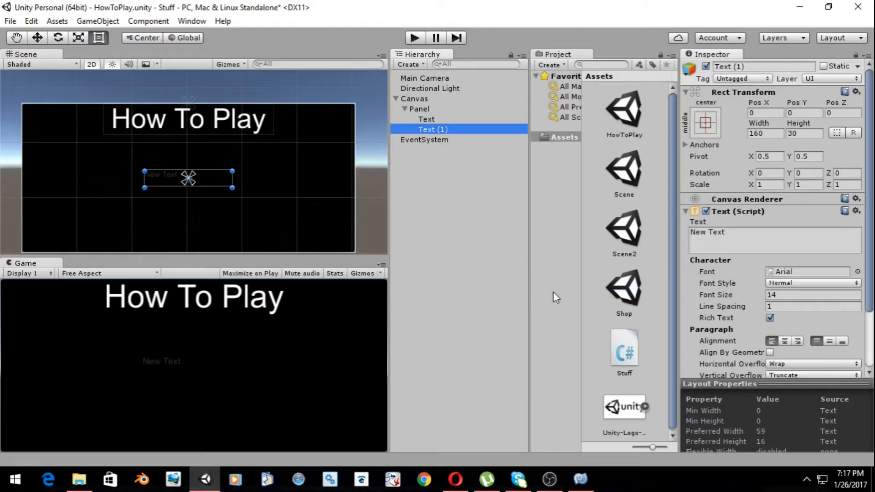
click(758, 233)
key(BackSpace)
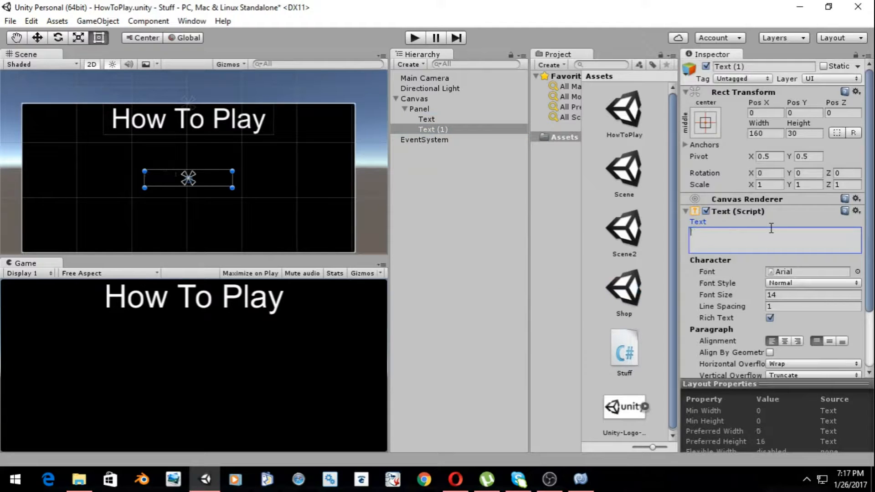
text(This is ho)
key(BackSpace)
text(w )
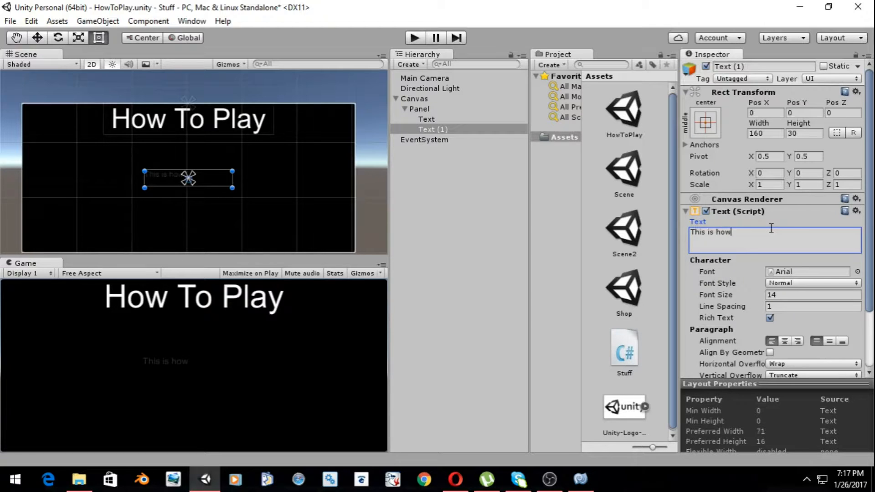
text(to play)
- Center the instruction text horizontally and vertically in its box and colour it white
scroll(792, 318, down, 2)
click(784, 303)
click(829, 301)
click(808, 358)
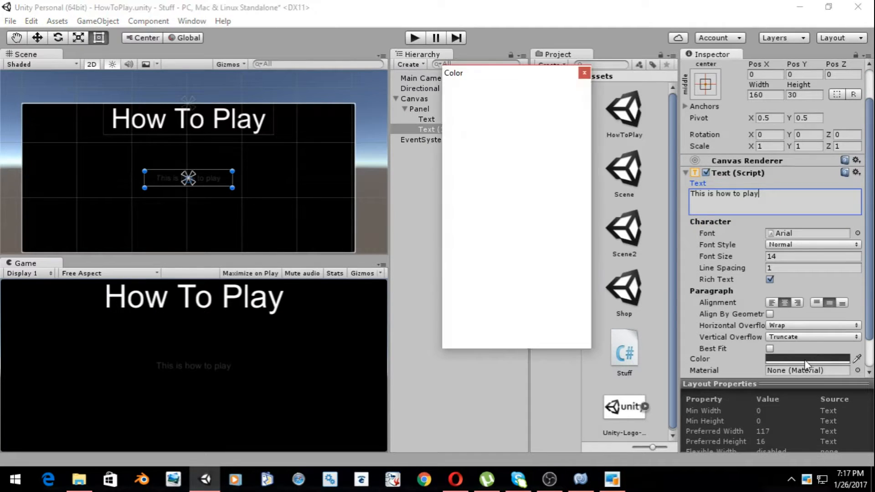
drag(465, 200, 464, 129)
click(584, 73)
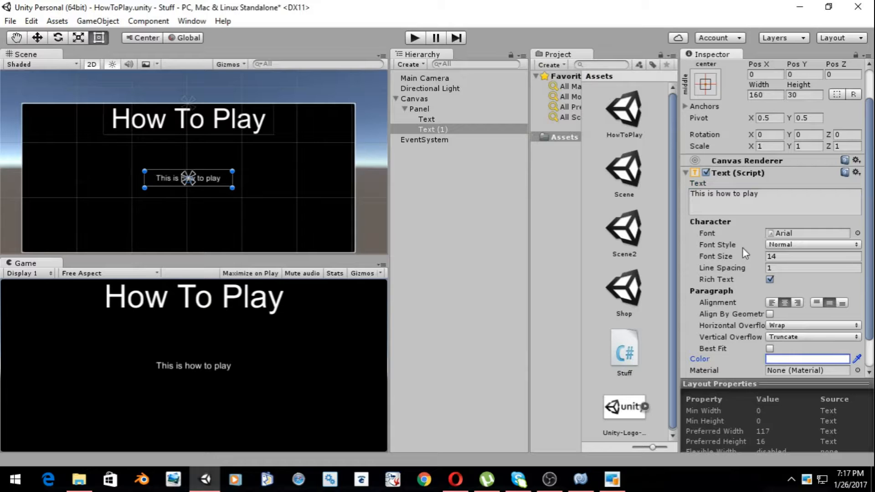
- Set the instruction text's font size to 30 and enlarge its box to about 272 by 44
click(779, 256)
key(BackSpace)
text(30)
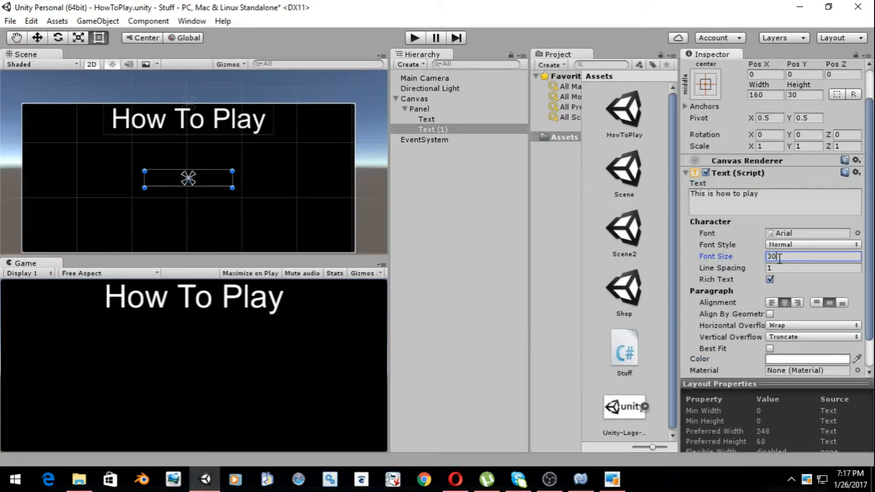
drag(232, 187, 294, 196)
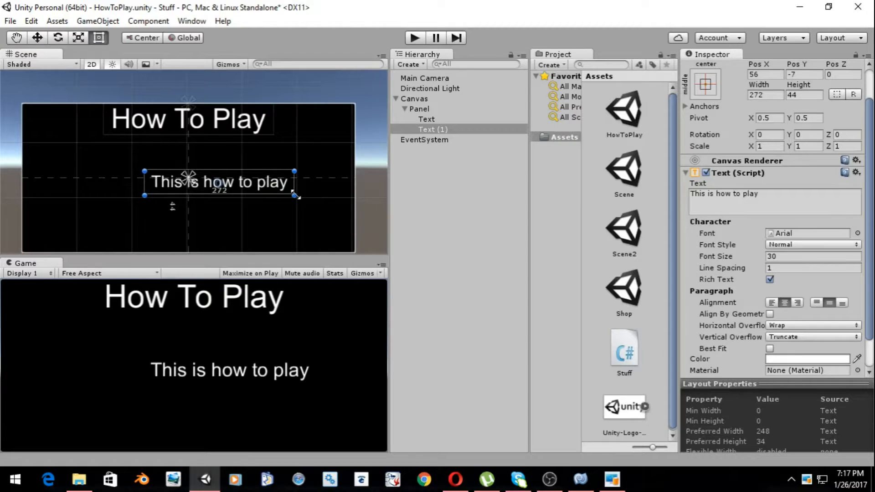
- Set the instruction text's Pos X and Pos Y to 0 and clear the selection
scroll(759, 108, up, 2)
click(760, 112)
key(BackSpace)
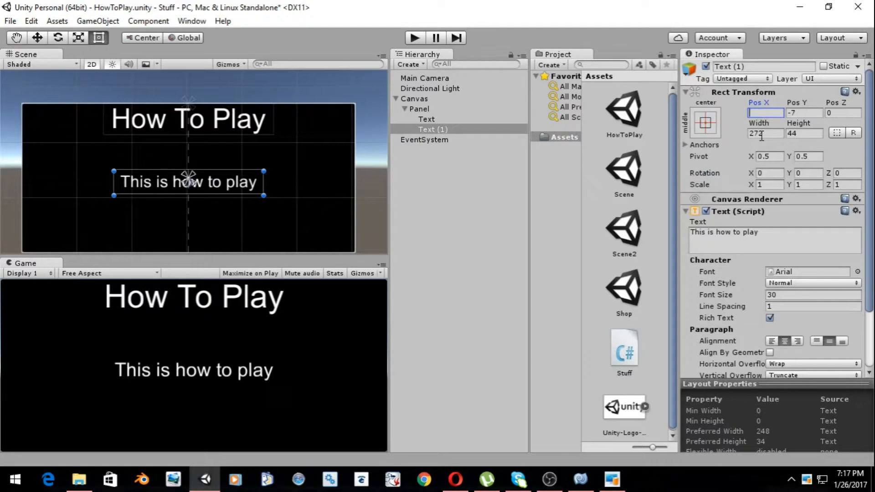
key(Return)
click(801, 113)
key(BackSpace)
key(BackSpace)
text(0)
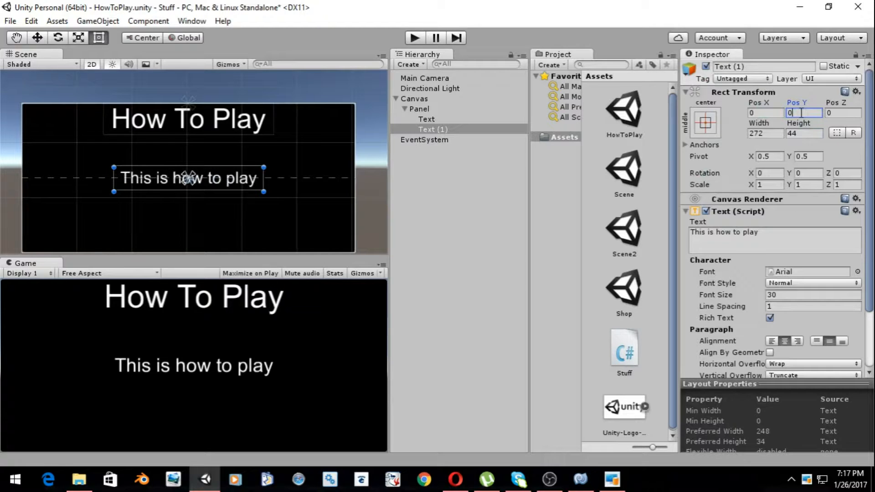
click(438, 225)
- Add a UI button as a child of the panel
click(434, 110)
right_click(434, 111)
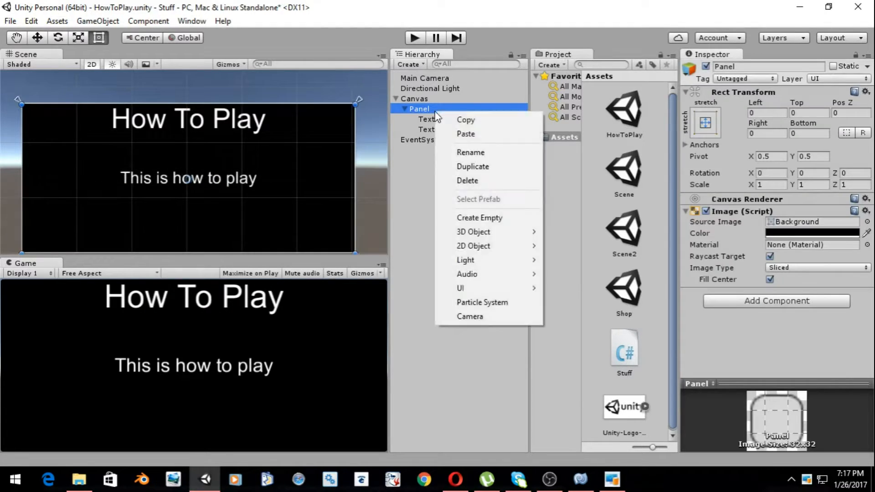
mouse_move(459, 288)
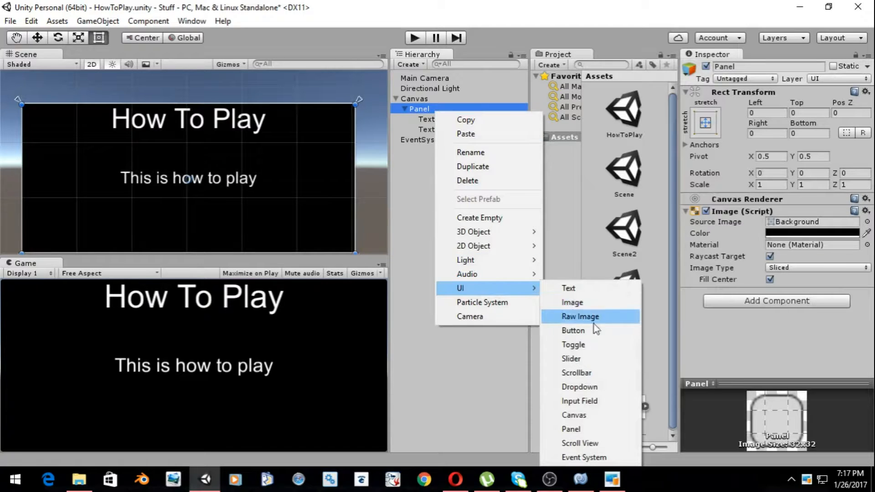
click(594, 327)
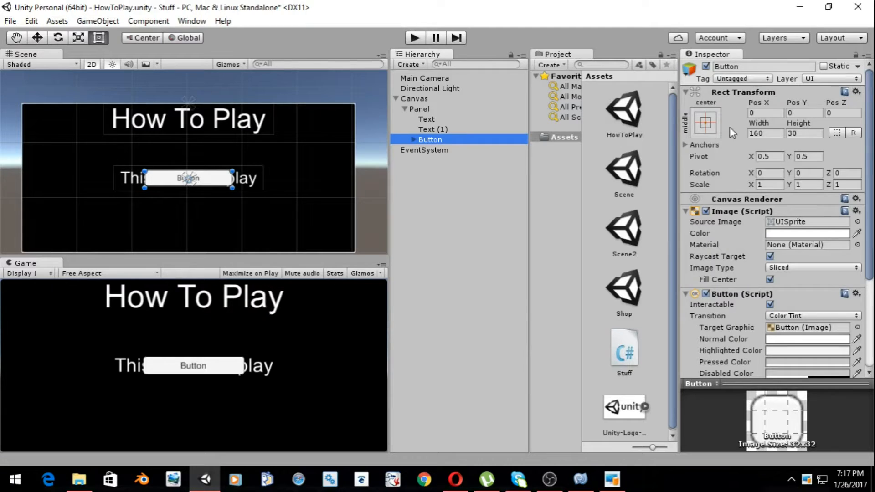
- Anchor the button to the panel's top left including its pivot, and set Pos X and Pos Y to 0
click(708, 125)
click(749, 223)
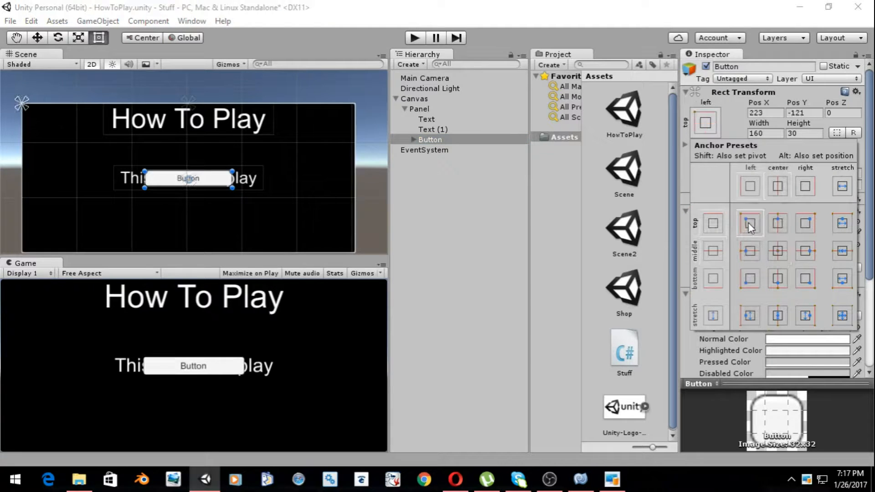
click(736, 120)
click(774, 112)
text(0)
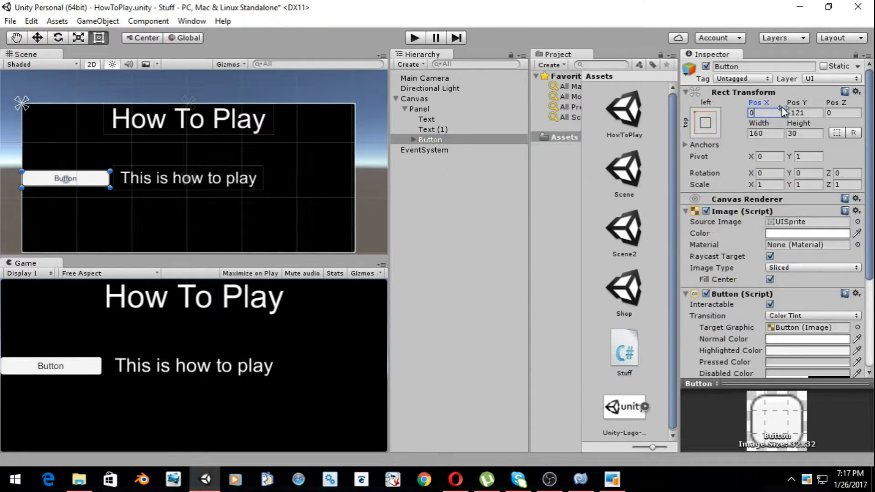
click(813, 111)
text(0)
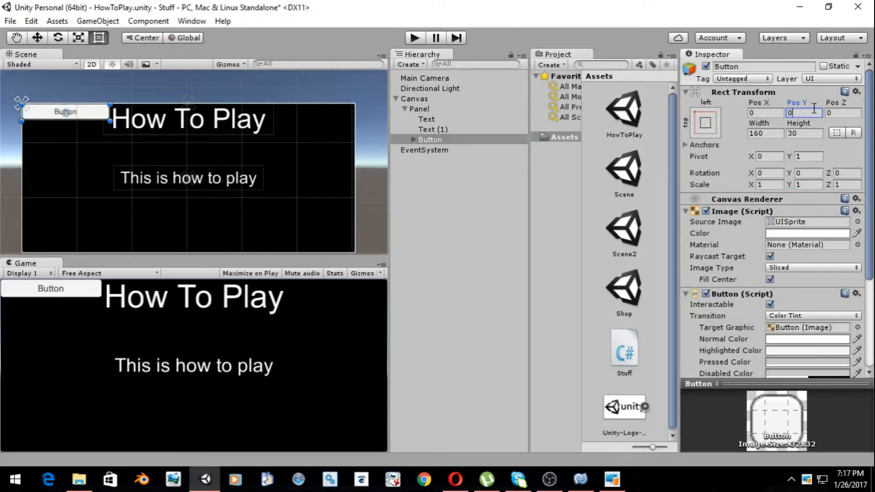
- Colour the button's image pure red (FF0000FF)
click(830, 233)
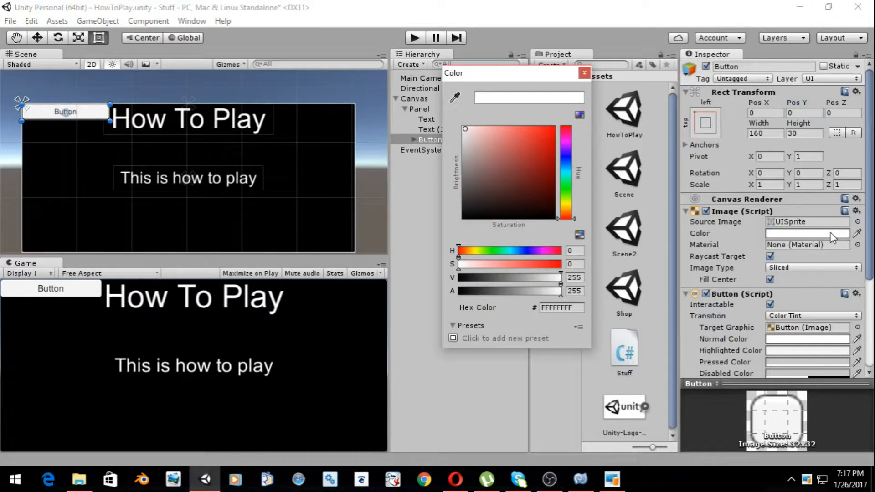
drag(474, 143, 589, 83)
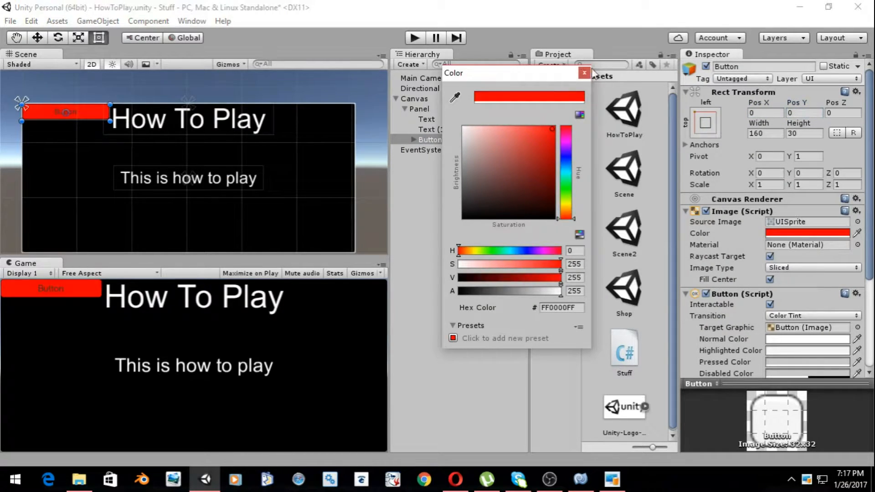
click(584, 73)
- Change the red button's label to Back and clear the selection
click(414, 139)
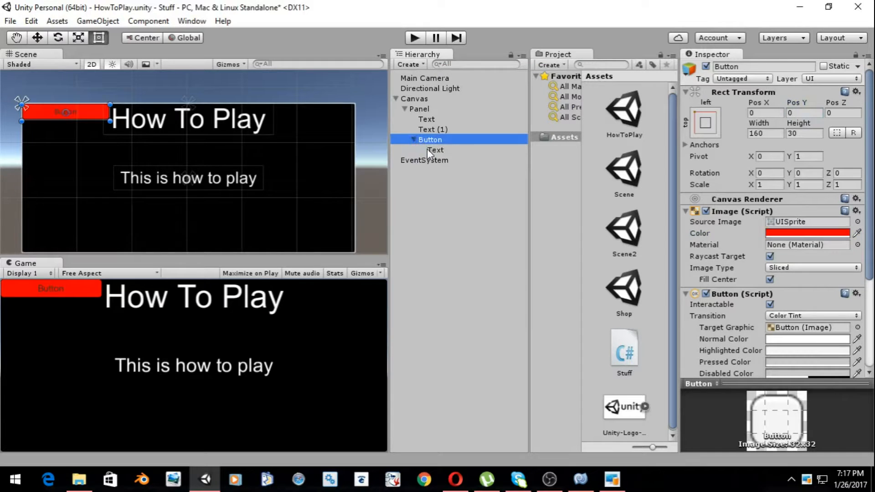
click(433, 150)
click(783, 233)
key(BackSpace)
text(BAck)
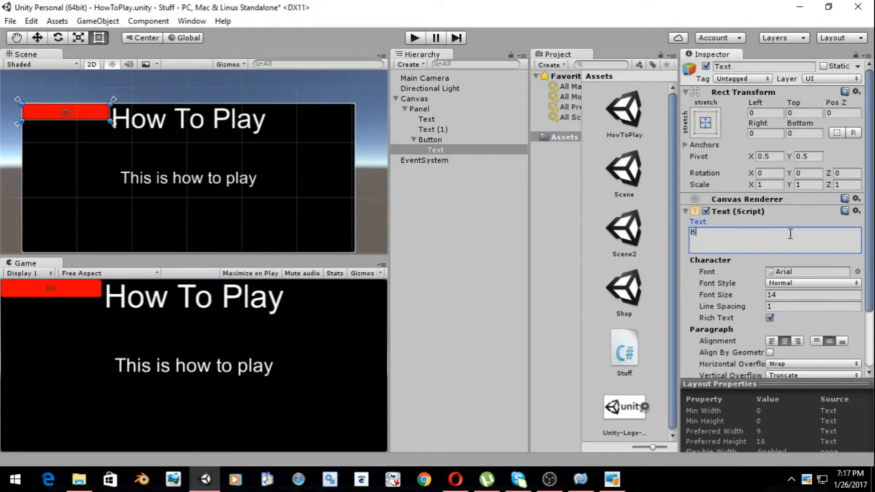
key(BackSpace)
key(BackSpace)
key(BackSpace)
text(ack)
click(485, 214)
- Create an empty object named GameObject at the scene's root and attach the Stuff script to it
right_click(473, 207)
click(515, 314)
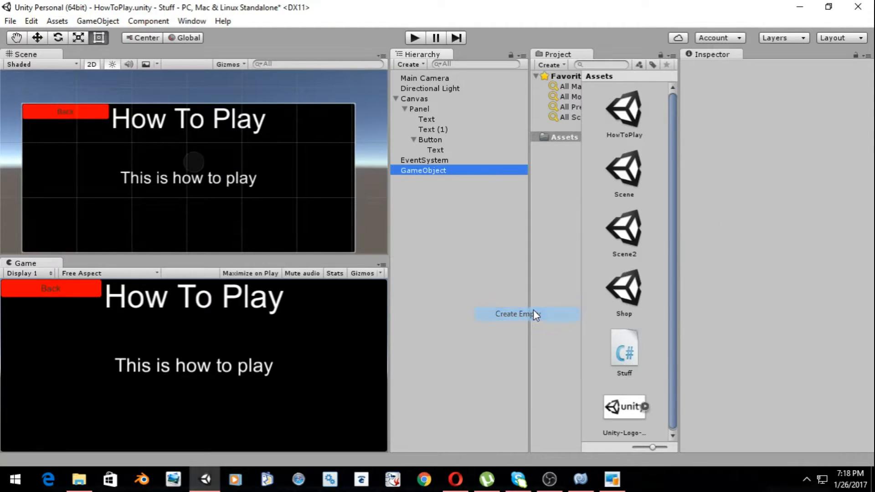
click(790, 67)
key(BackSpace)
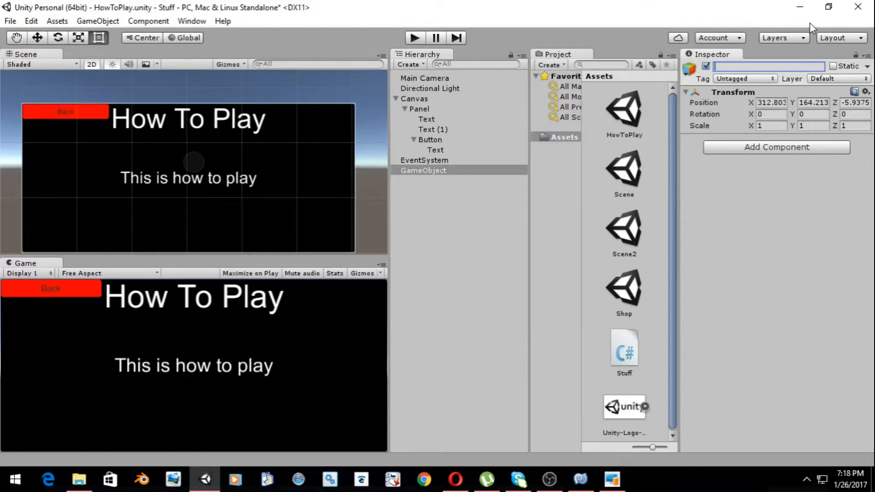
text(GameObject)
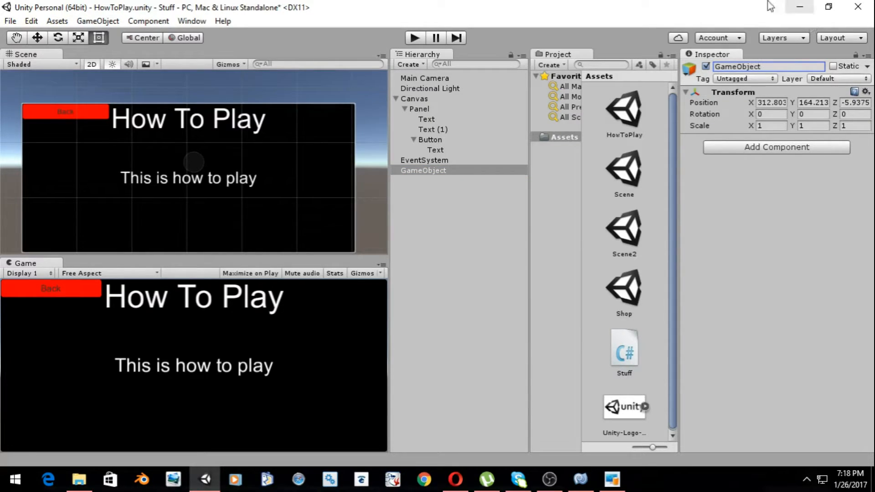
drag(620, 358, 759, 230)
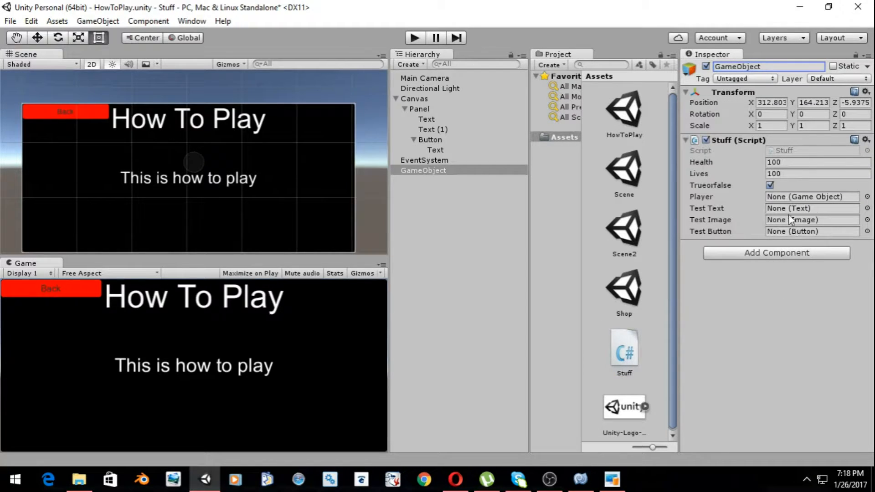
- Add an On Click event to the Back button that calls Stuff.backbutton on GameObject, and save the scene
click(447, 140)
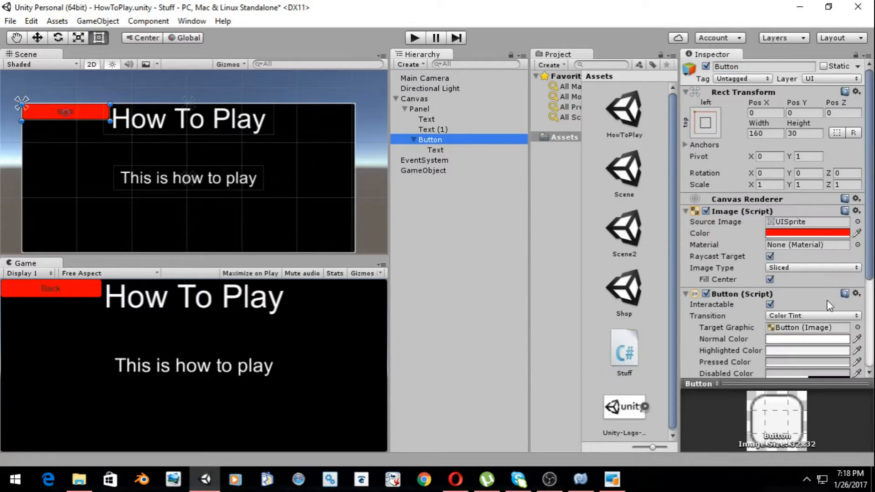
scroll(830, 316, down, 5)
click(833, 345)
drag(438, 171, 710, 327)
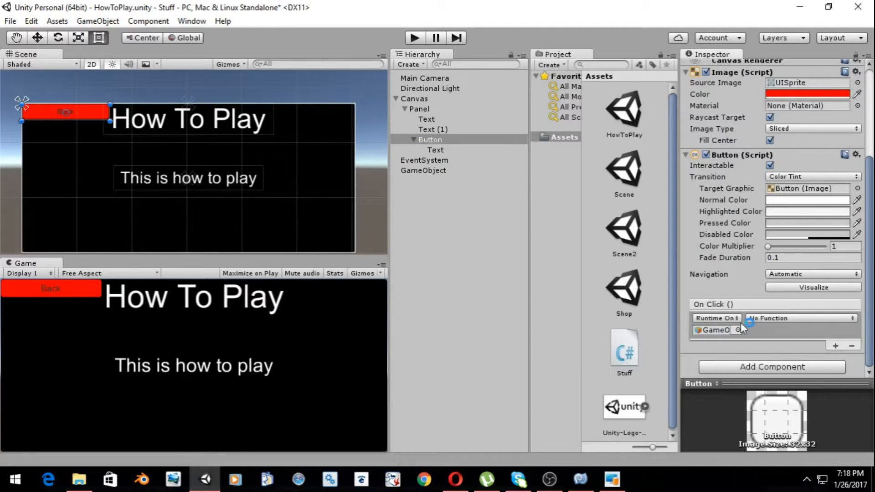
click(774, 318)
mouse_move(771, 380)
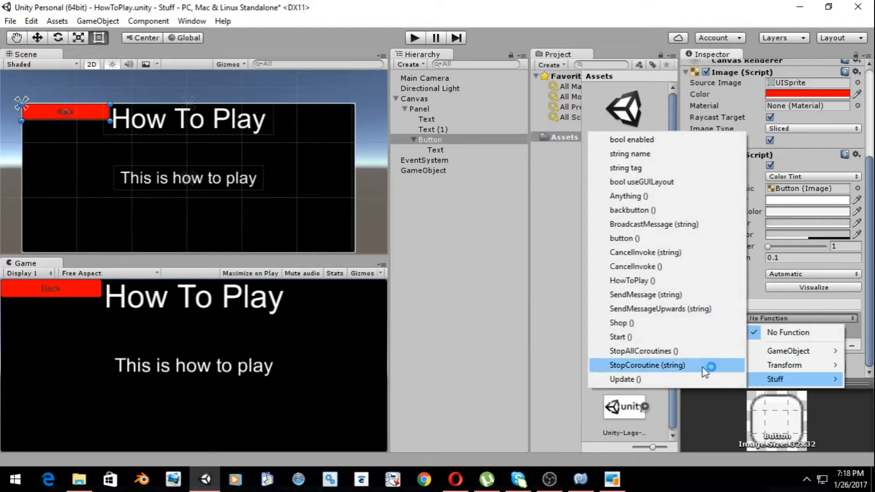
click(647, 210)
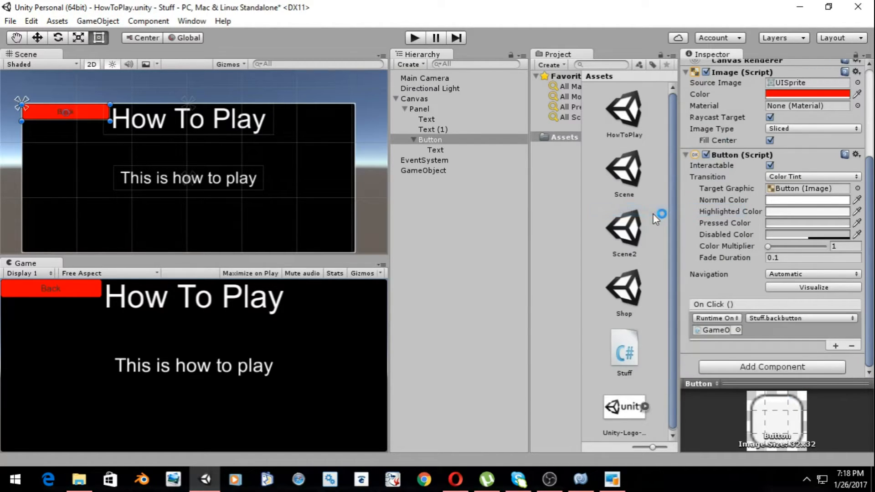
click(428, 236)
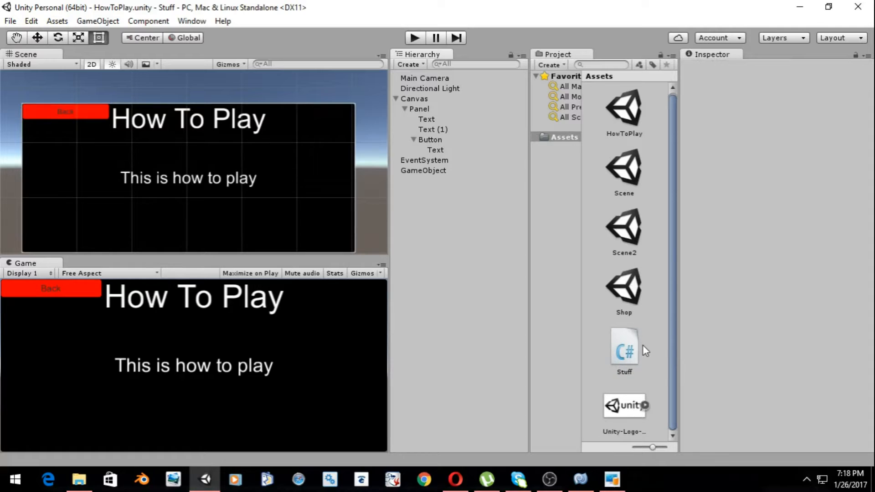
- Open the Shop scene and add a UI panel to it
double_click(624, 289)
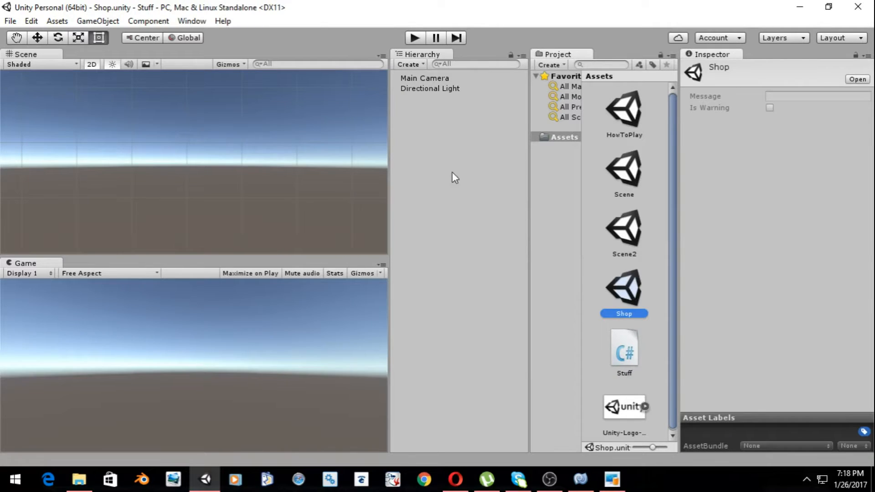
right_click(449, 197)
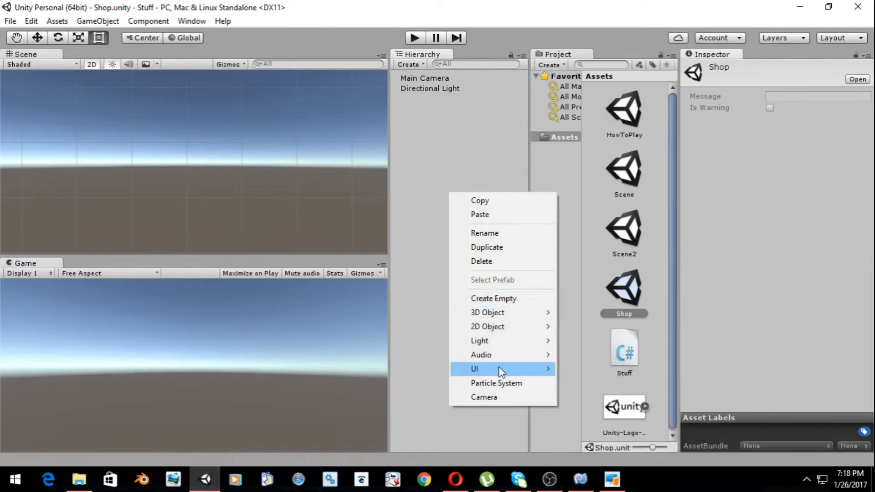
mouse_move(519, 372)
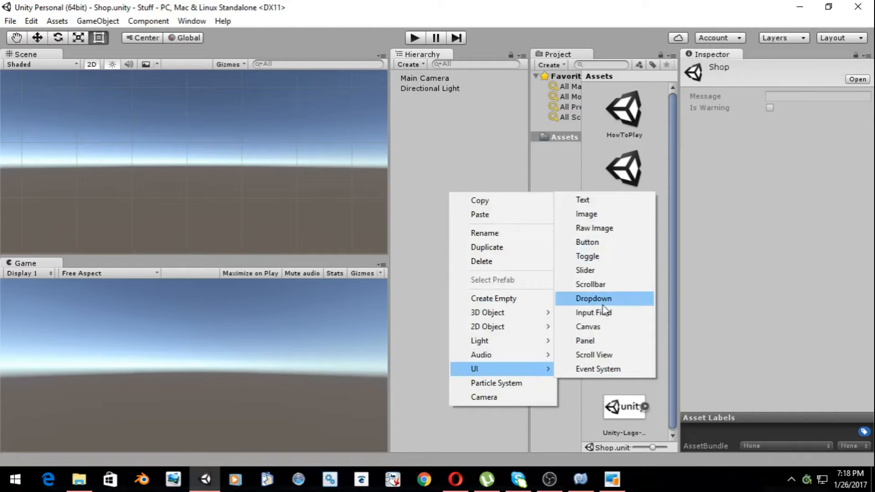
click(585, 340)
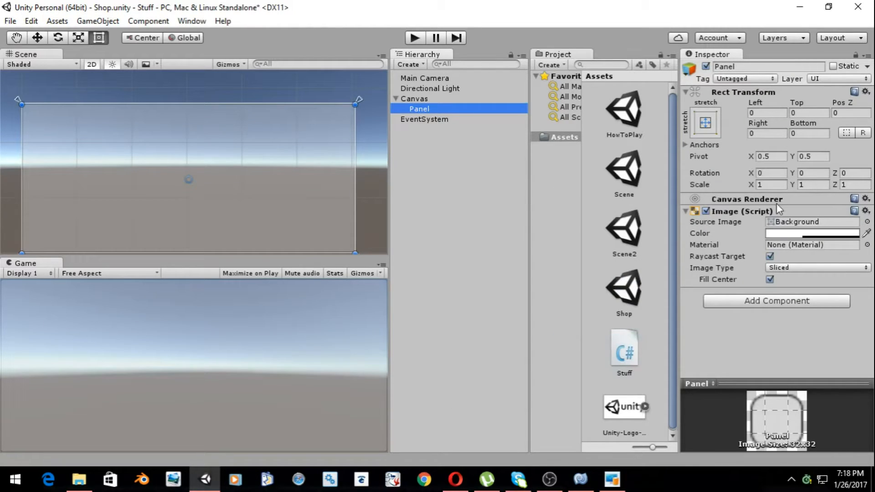
- Make the Shop panel's colour fully opaque green (00FF36FF)
click(783, 233)
drag(544, 292, 561, 291)
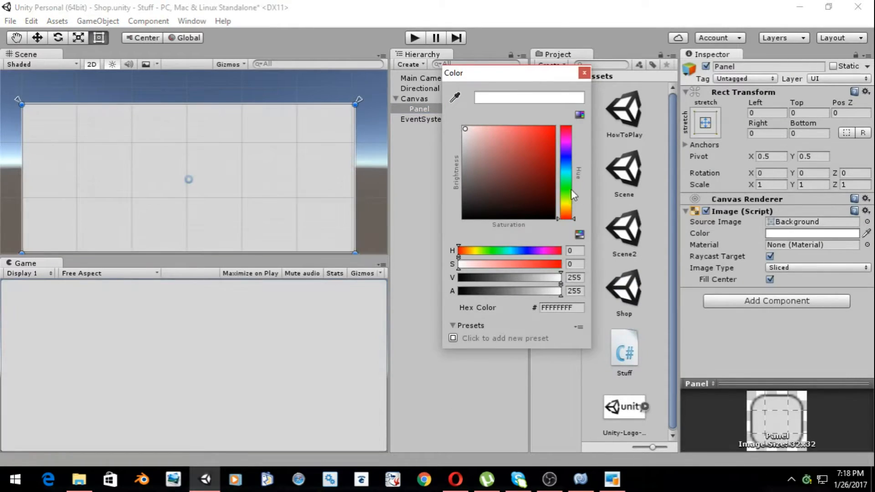
drag(566, 181, 566, 185)
mouse_move(542, 135)
mouse_down()
mouse_move(543, 116)
mouse_move(567, 109)
mouse_up()
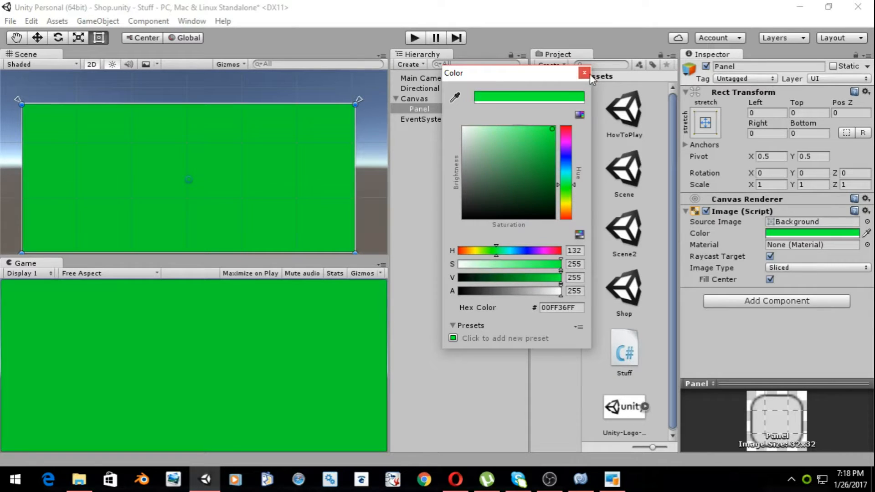
- Add a UI text object under the Shop scene's Panel and make it read Shop
click(584, 72)
right_click(453, 108)
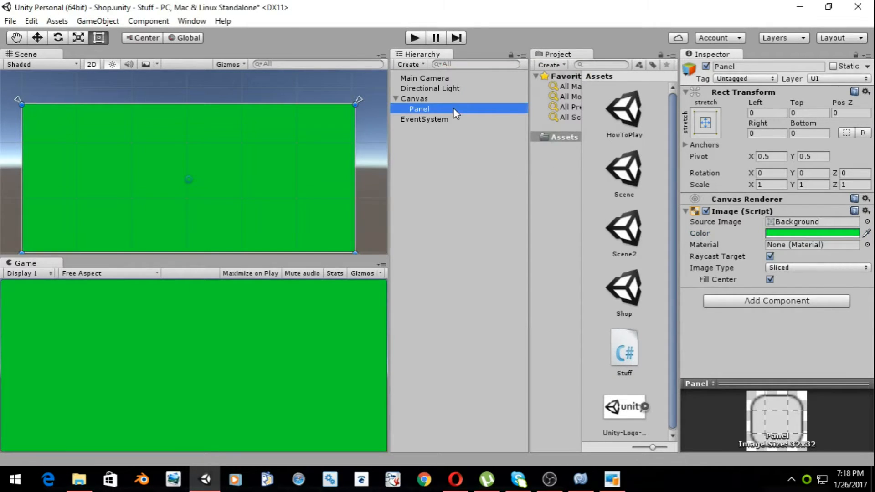
mouse_move(521, 287)
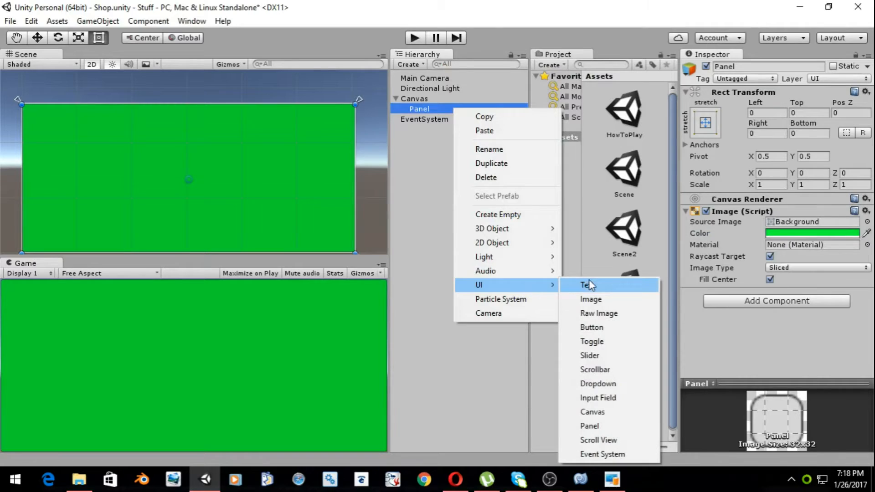
click(588, 282)
key(BackSpace)
text(shop)
key(BackSpace)
key(BackSpace)
key(BackSpace)
key(BackSpace)
text(S)
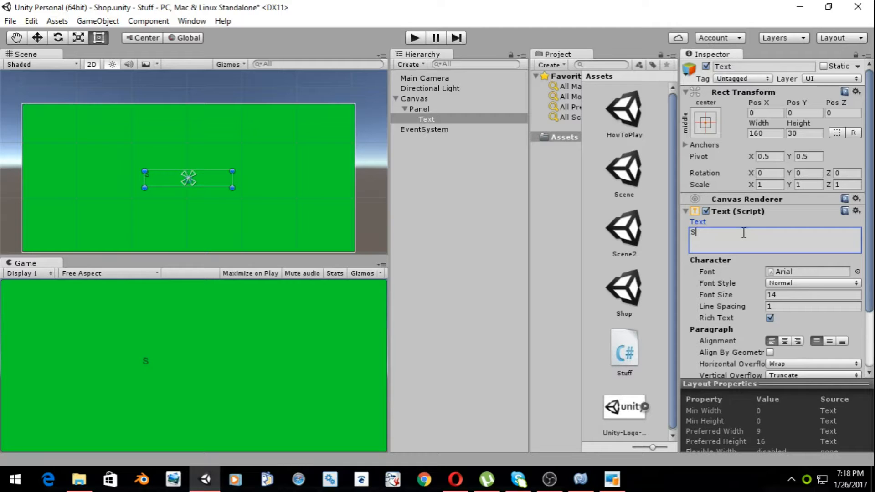
text(hop)
- Set the Shop text's font size to 50 and fit its box to about 128 by 70 near the panel's upper edge
click(801, 294)
key(BackSpace)
text(50)
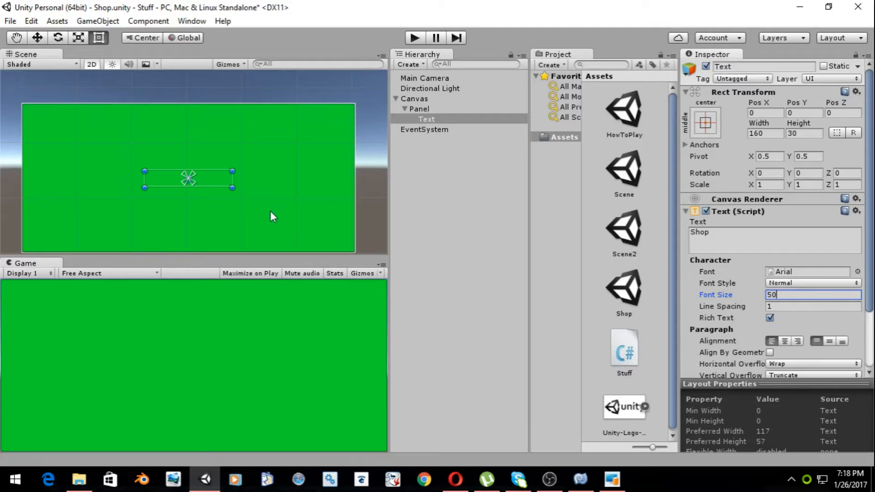
click(251, 177)
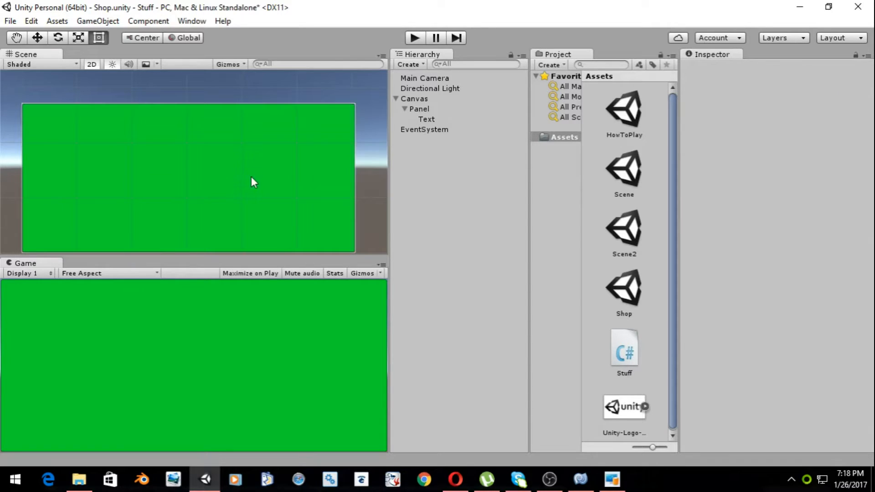
click(419, 121)
drag(232, 171, 215, 130)
drag(189, 187, 192, 147)
- Anchor the Shop text and its pivot to the panel's top centre and set Pos X and Pos Y to 0
click(706, 122)
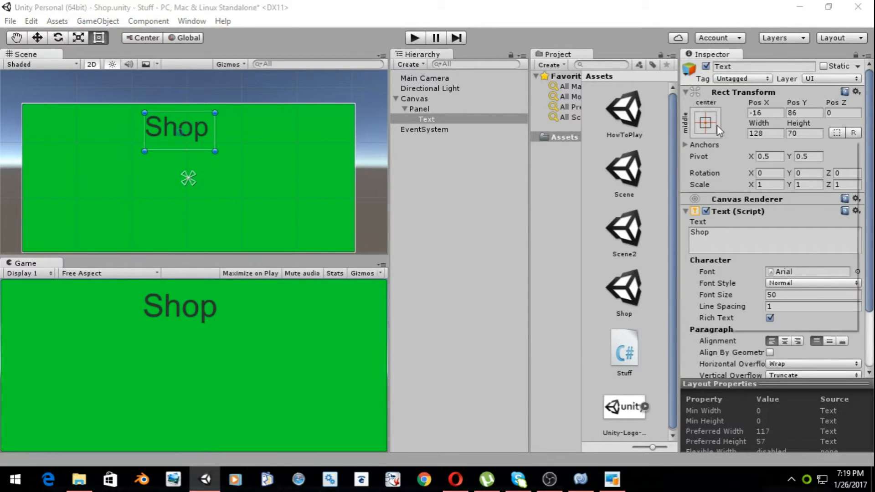
click(780, 227)
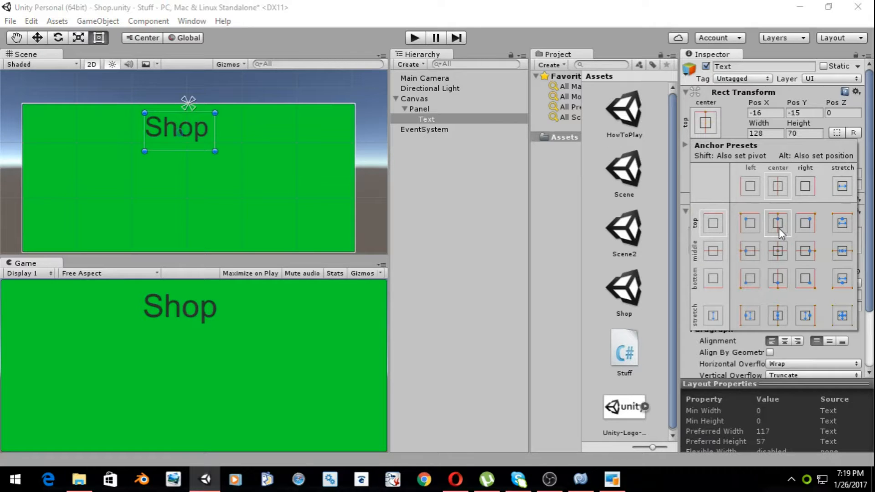
click(756, 118)
click(757, 114)
text(0)
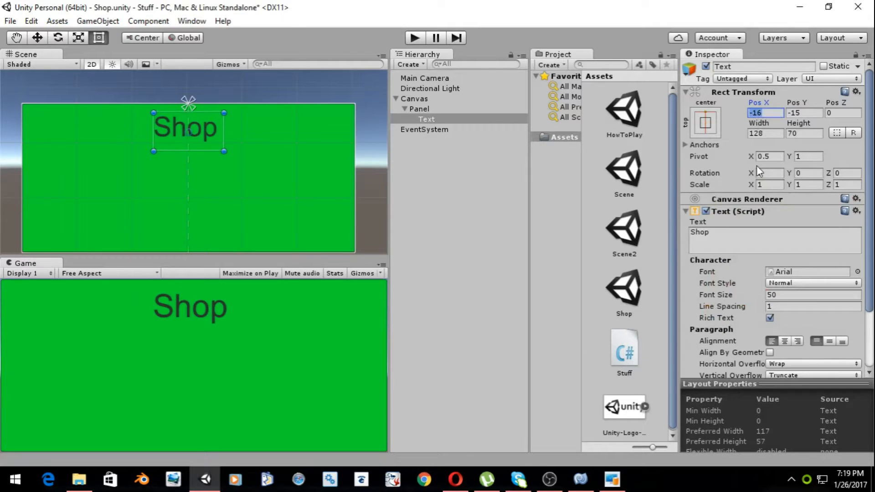
click(811, 113)
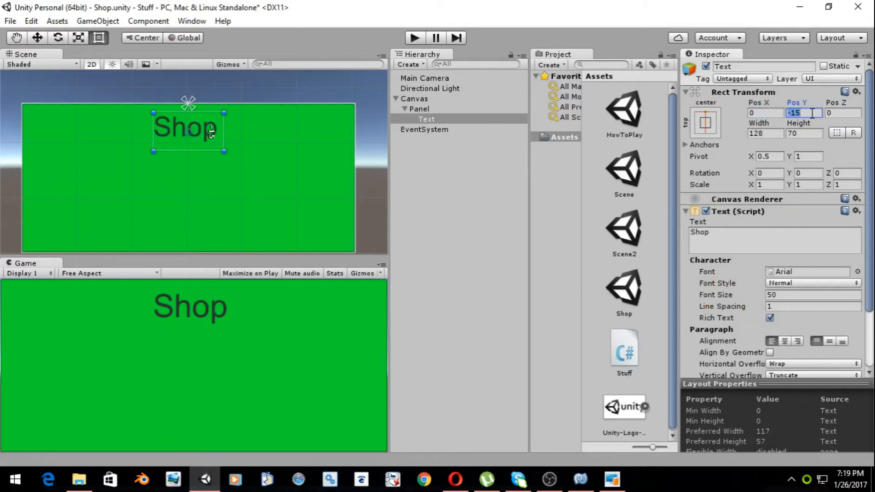
text(0)
- Centre the Shop text horizontally and vertically within its box
scroll(822, 290, down, 3)
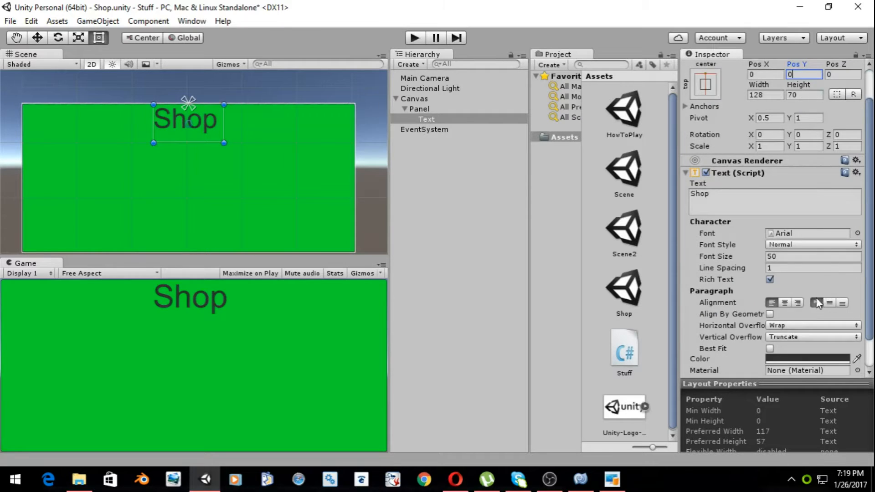
click(785, 268)
click(827, 265)
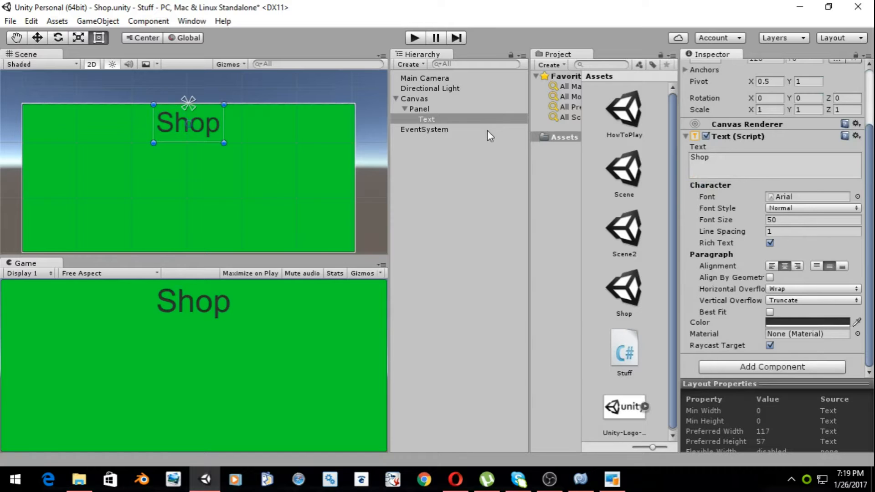
- Add a UI button as a child of the Shop scene's Panel
click(428, 109)
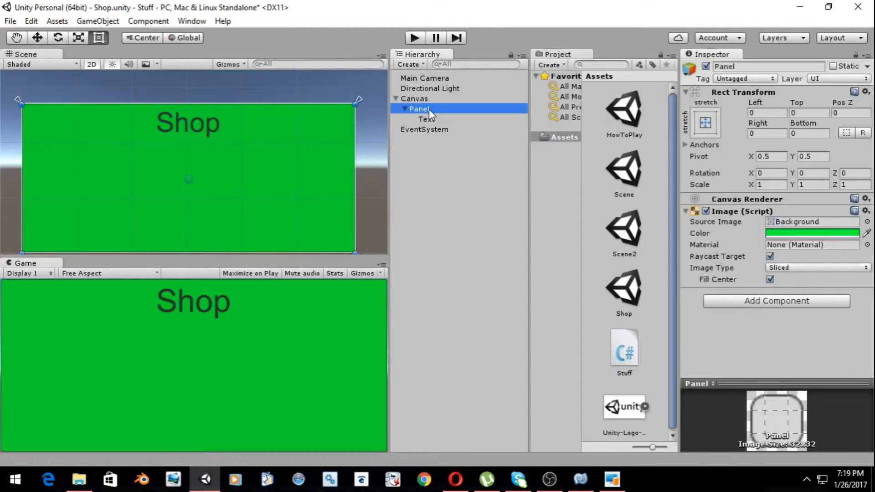
right_click(428, 108)
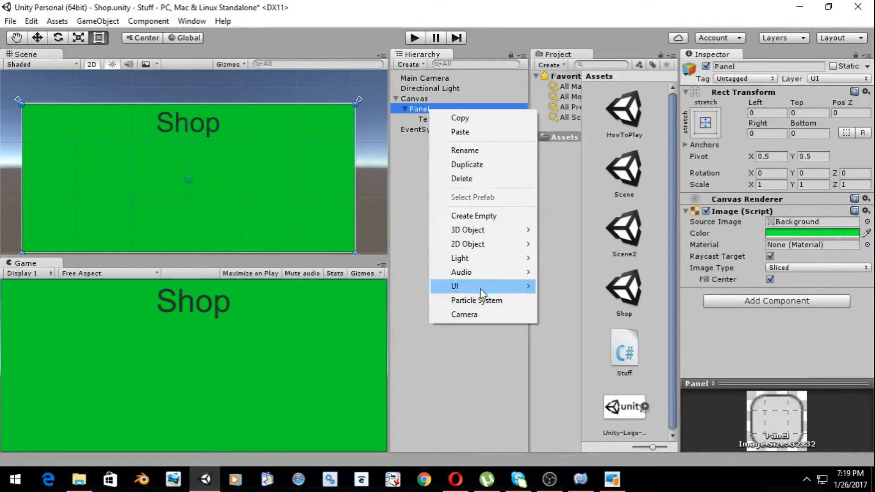
mouse_move(477, 287)
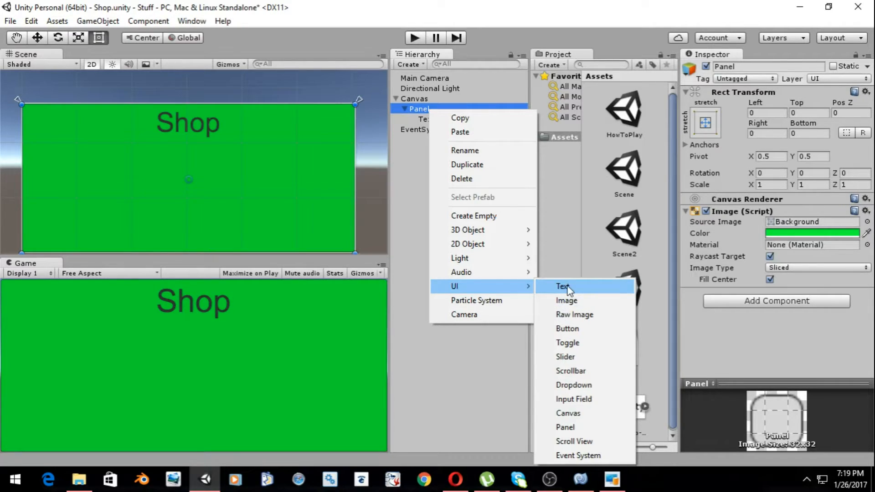
click(585, 331)
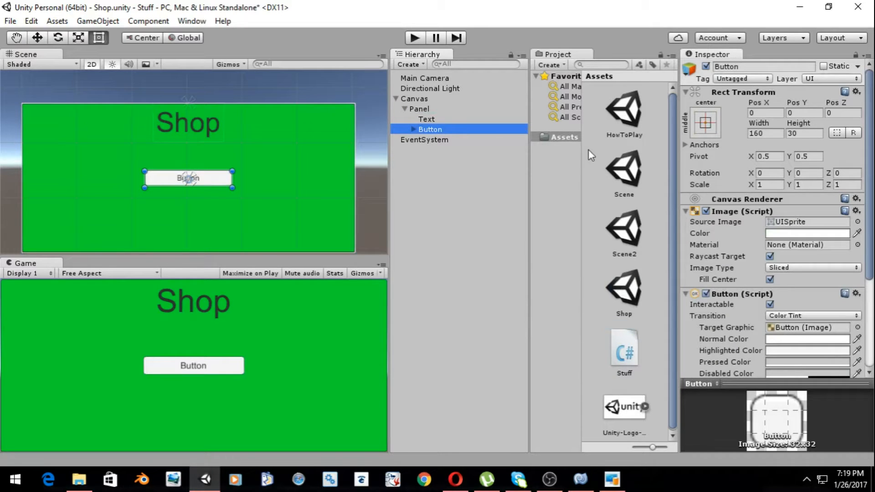
- Anchor the new button and its pivot to the panel's top-left corner and set Pos X and Pos Y to 0
click(709, 123)
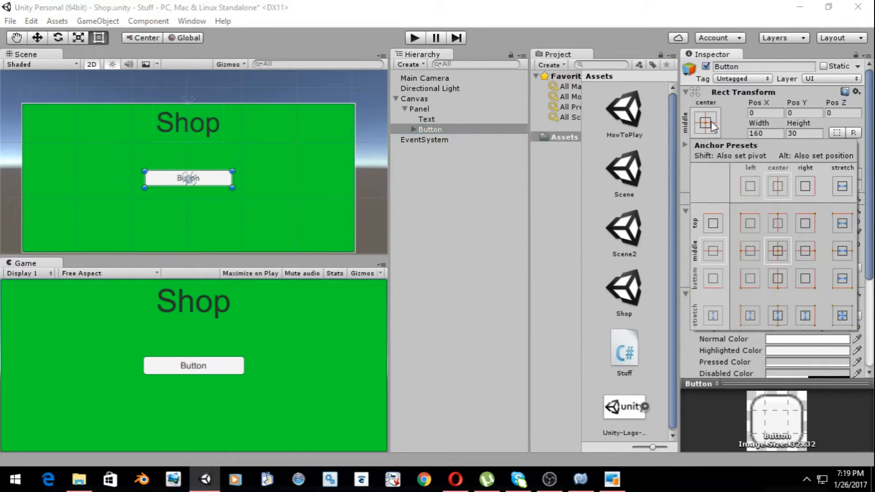
click(749, 223)
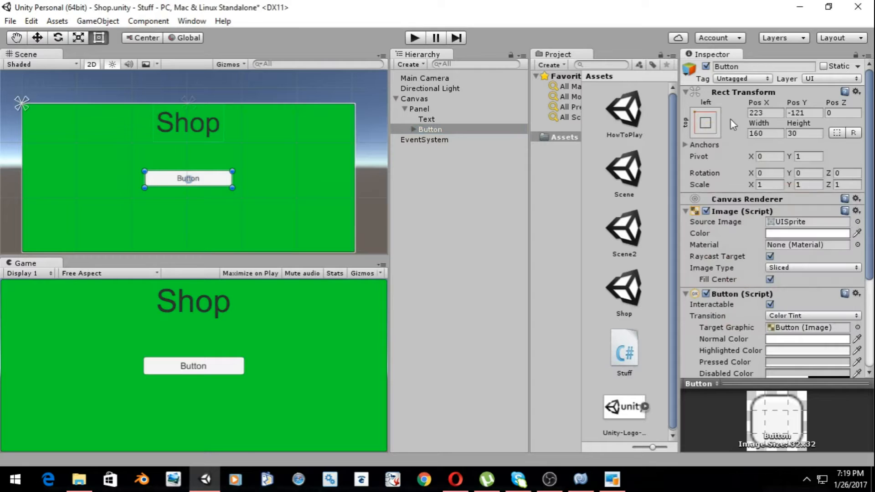
click(767, 113)
text(0)
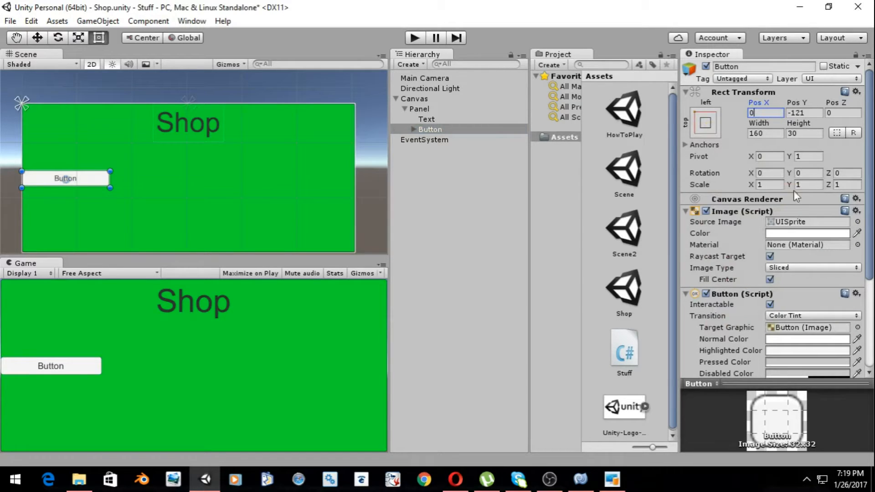
key(Tab)
text(0)
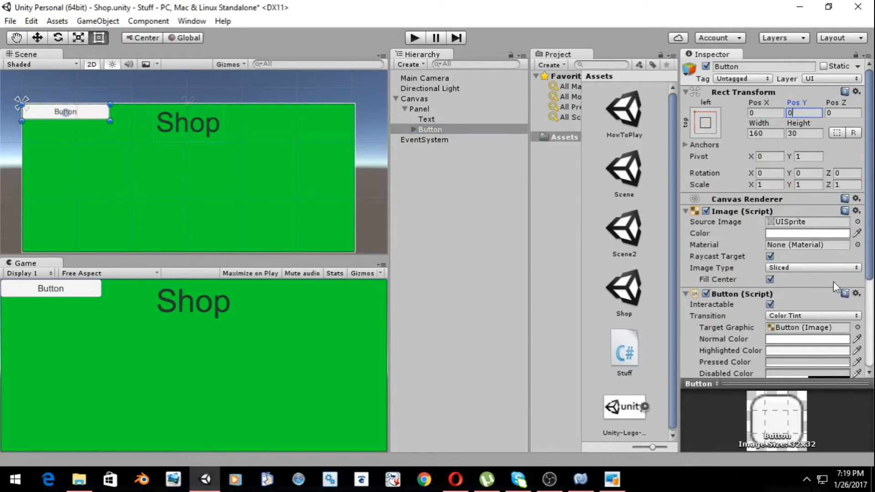
- Make the button's image colour pure red and change its label text to Back
click(787, 233)
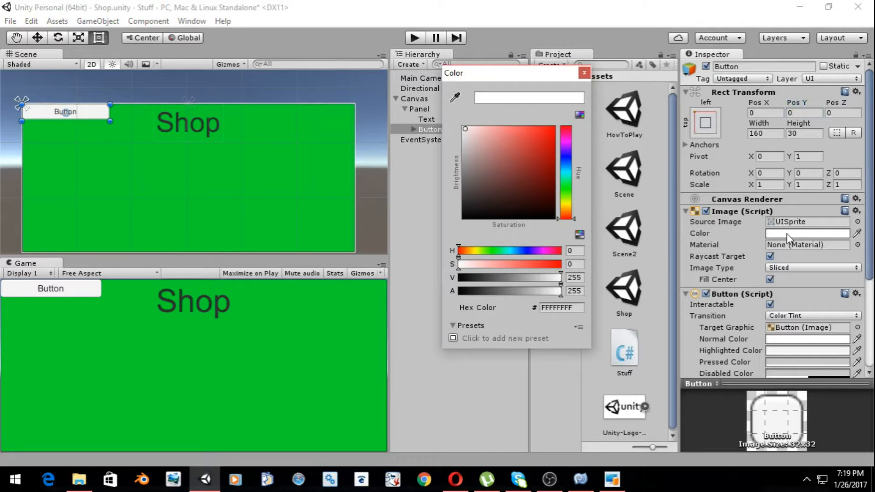
click(555, 127)
click(584, 73)
click(414, 129)
click(420, 140)
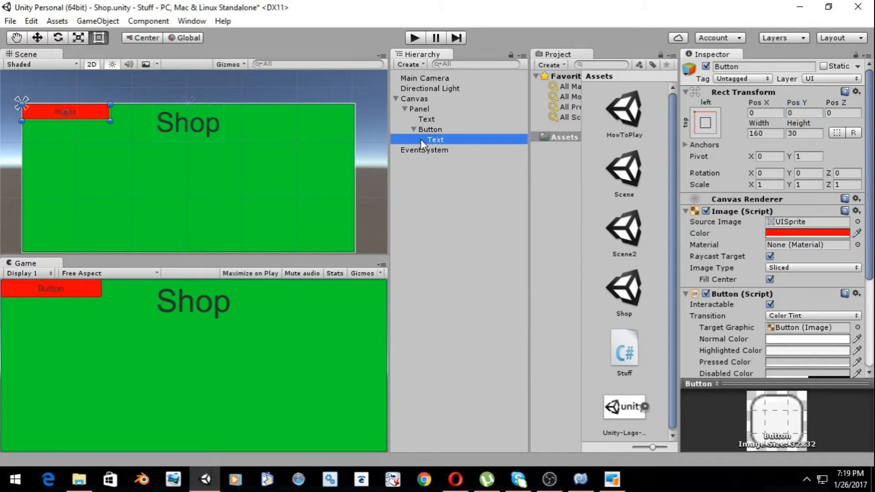
click(739, 246)
text(Back)
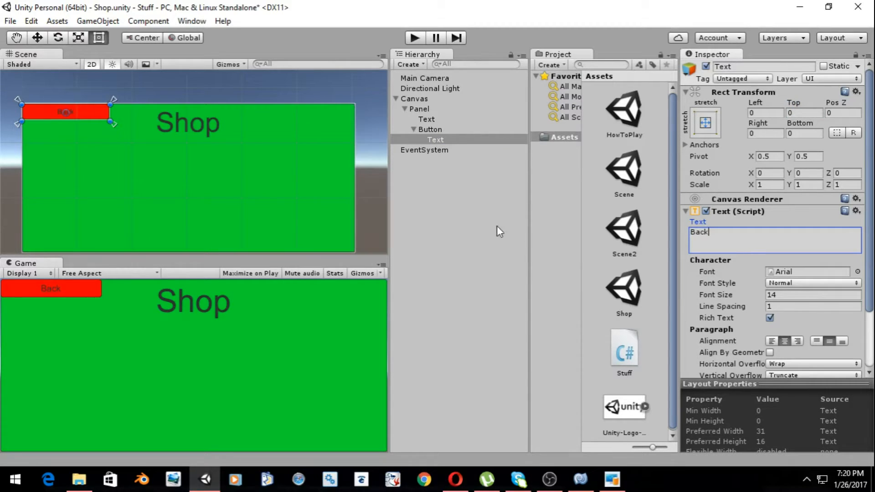
- Create an empty object at the root of the Shop scene and attach the Stuff script to it
click(444, 131)
right_click(447, 174)
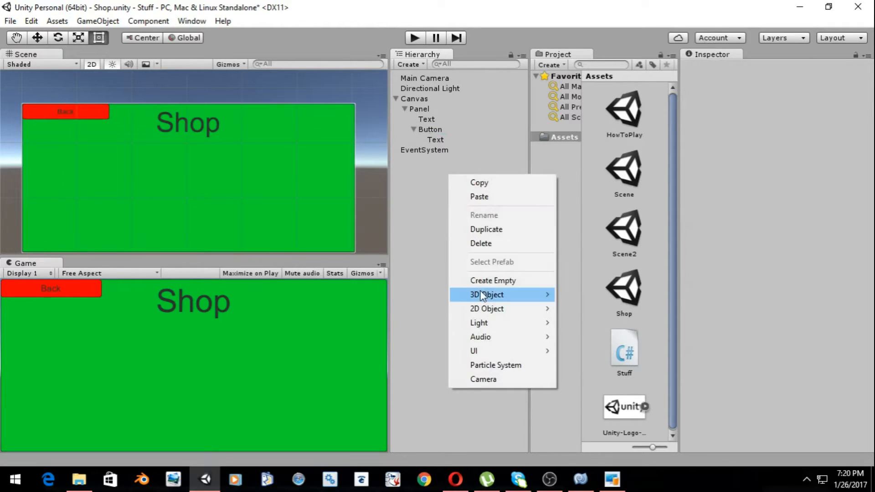
click(490, 280)
drag(636, 360, 700, 257)
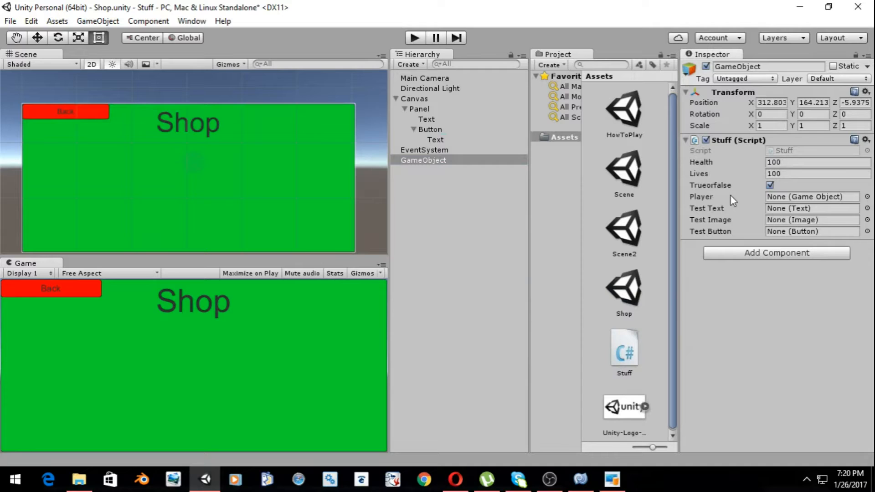
- Add an On Click event to the Shop scene's Back button calling Stuff.backbutton on GameObject, and save the scene
click(441, 130)
scroll(785, 276, down, 5)
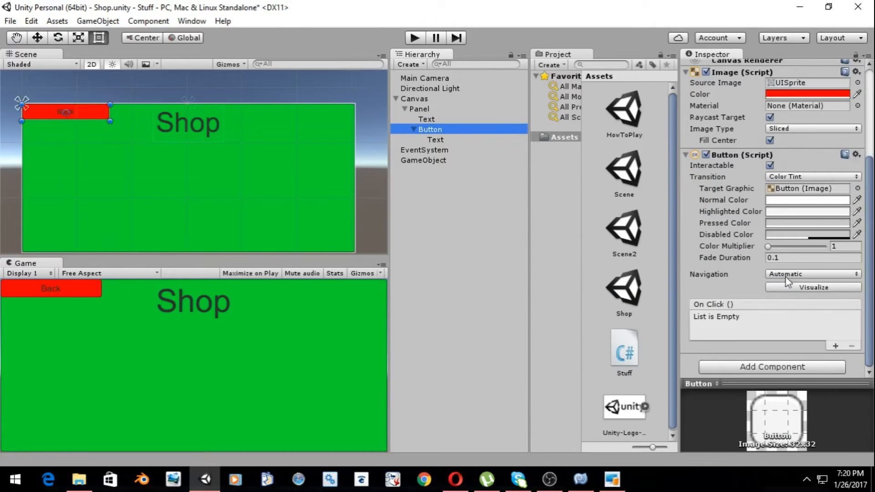
click(835, 346)
drag(417, 157, 718, 330)
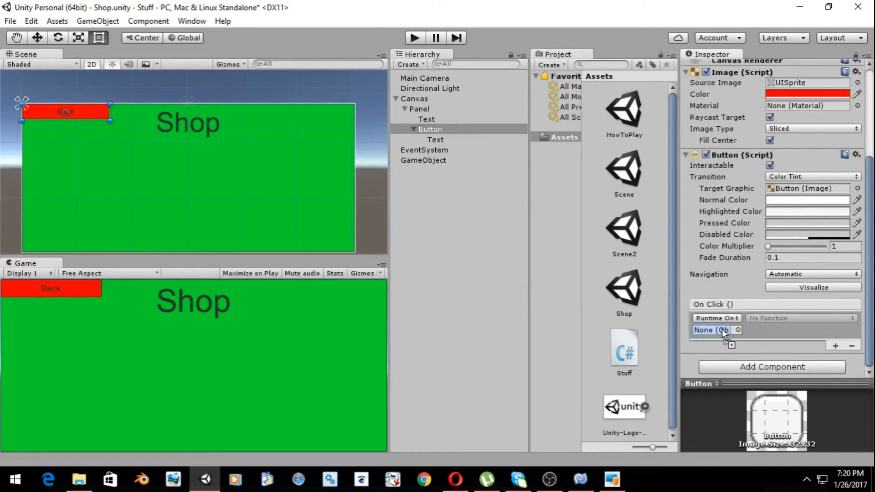
click(796, 318)
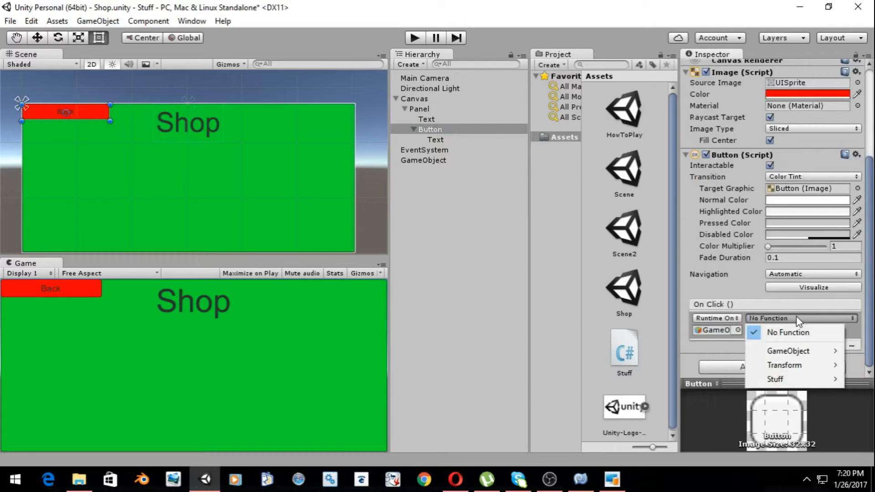
mouse_move(797, 377)
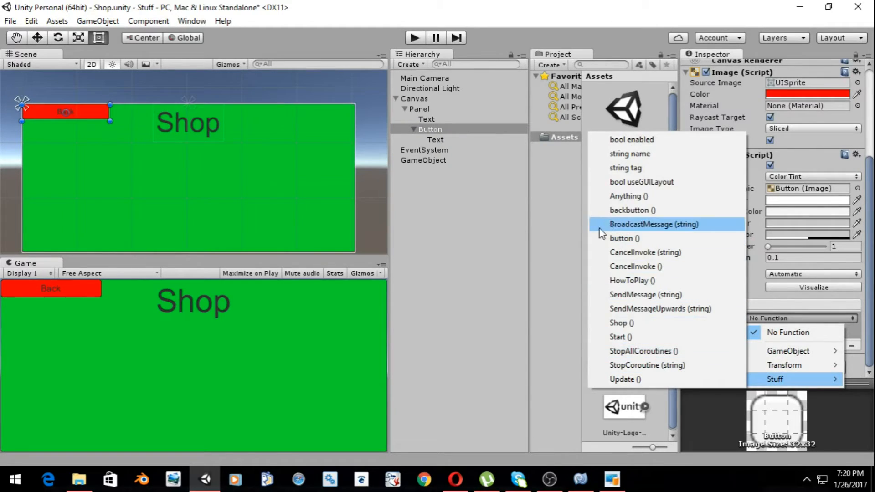
click(612, 214)
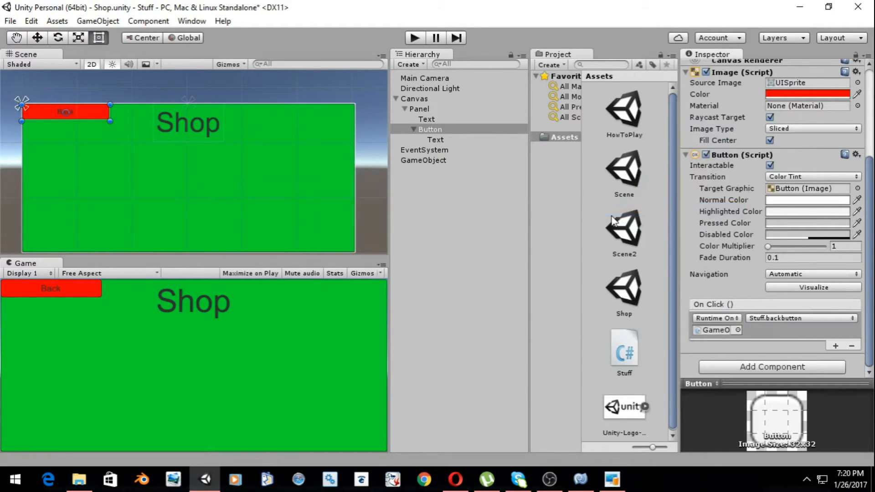
click(486, 236)
key(ctrl+s)
- Open the main menu scene named Scene and add the HowToPlay and Shop scenes to the build's scene list
click(631, 176)
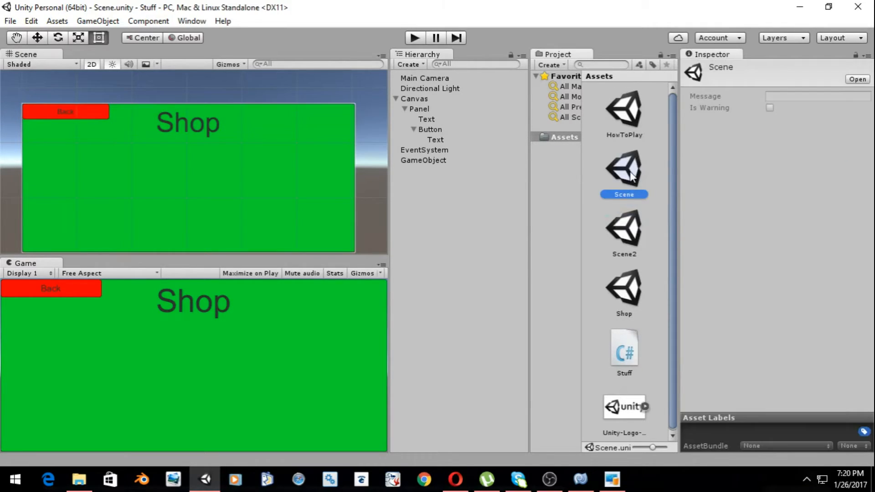
double_click(631, 176)
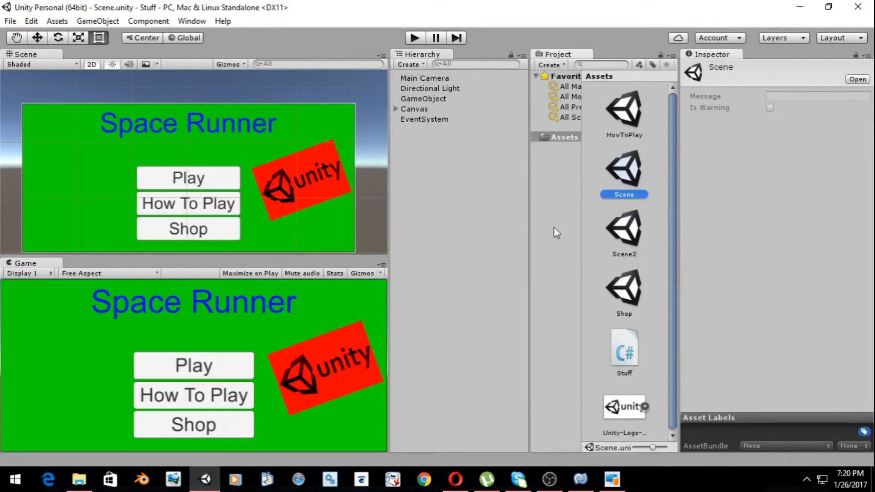
click(10, 21)
click(68, 145)
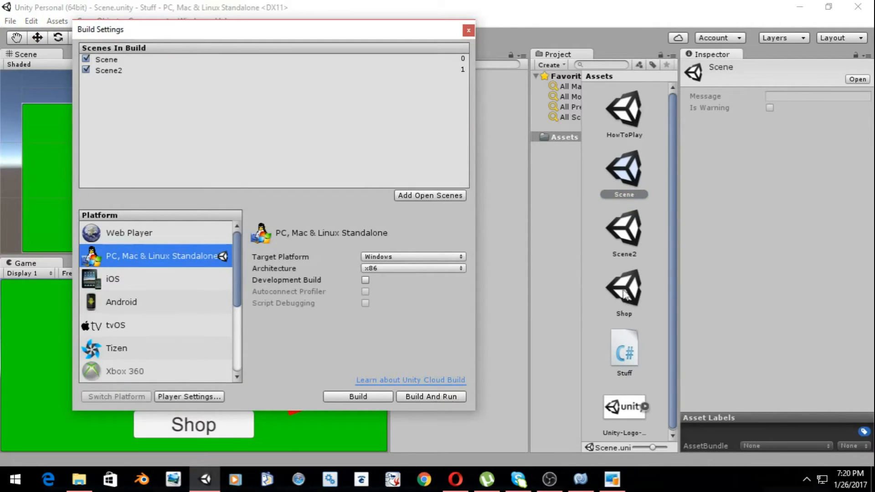
drag(641, 122, 339, 112)
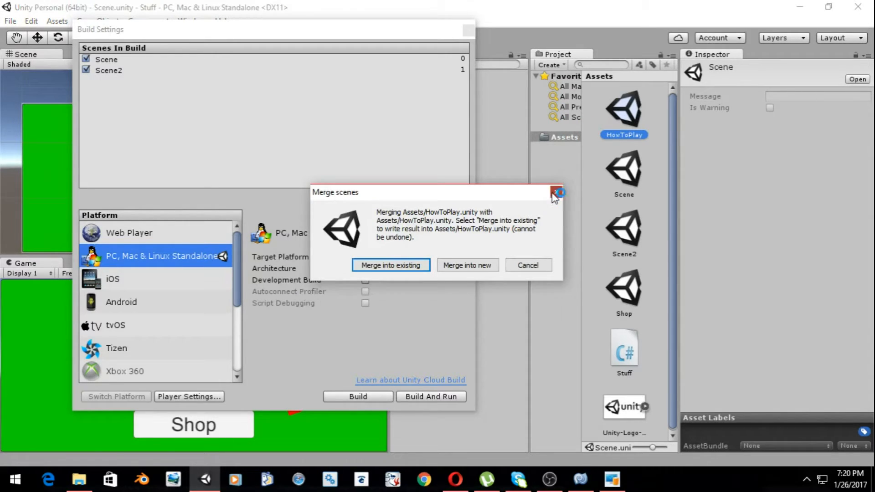
click(556, 192)
click(625, 116)
drag(625, 116, 393, 167)
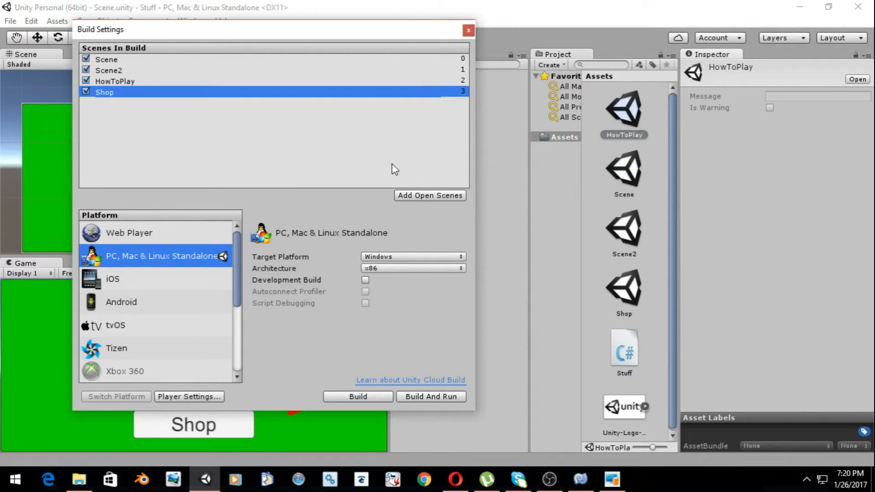
click(468, 30)
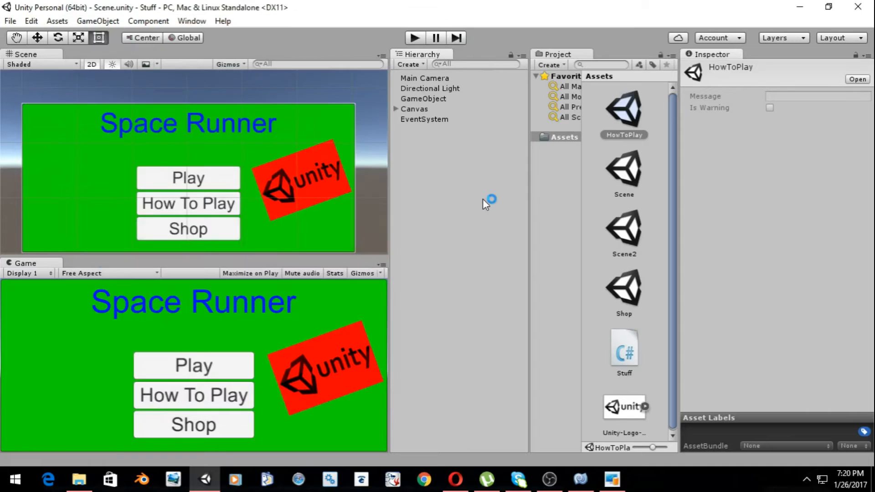
- Run the game to test the menu's Play, How To Play and Shop buttons and each scene's Back button, and stop it
click(414, 38)
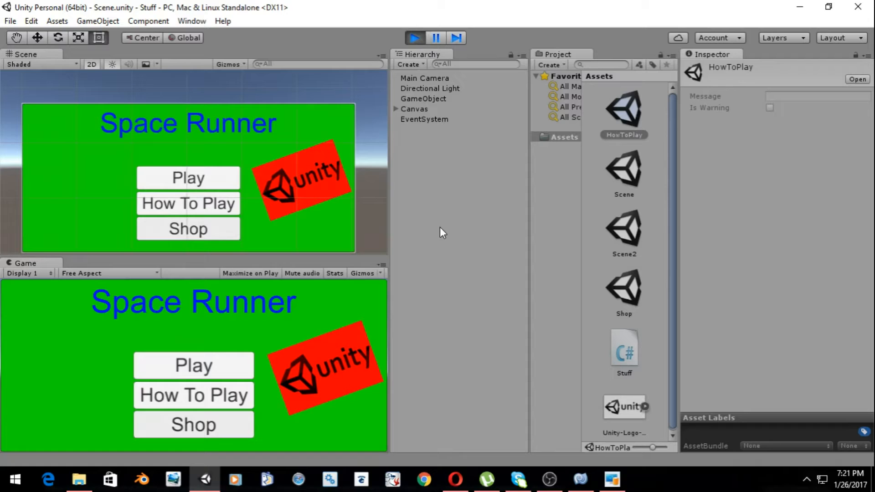
click(205, 366)
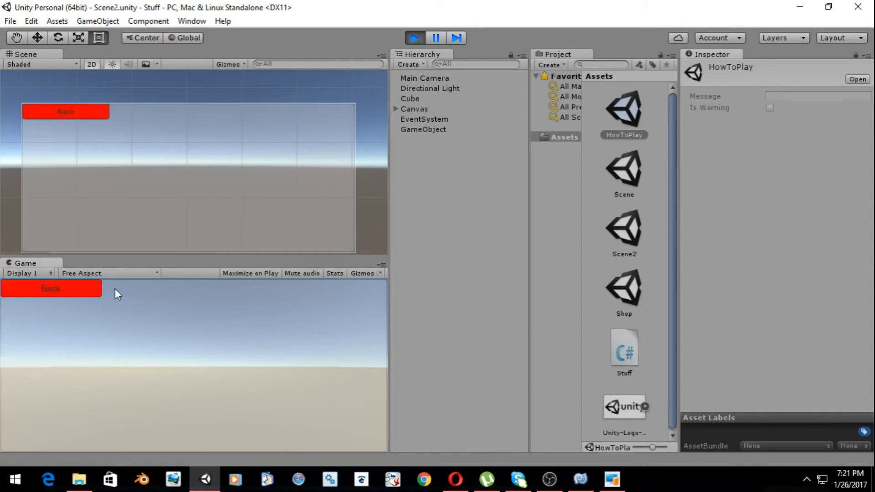
click(70, 286)
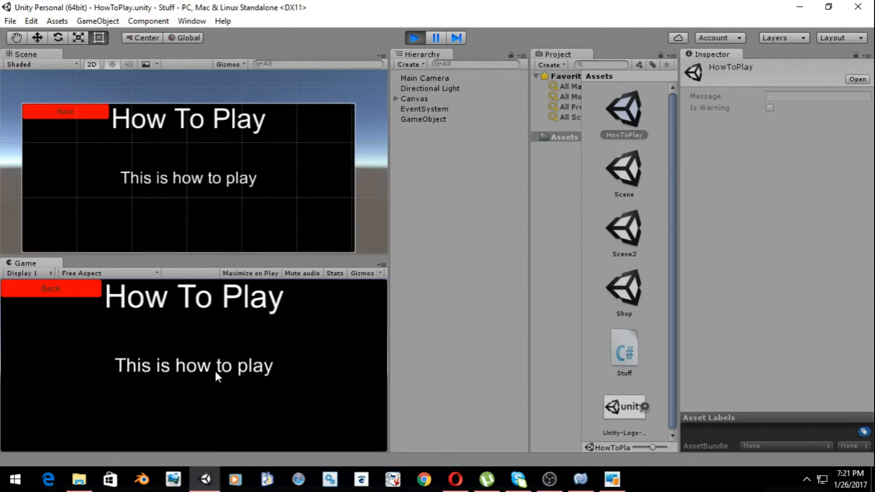
click(93, 284)
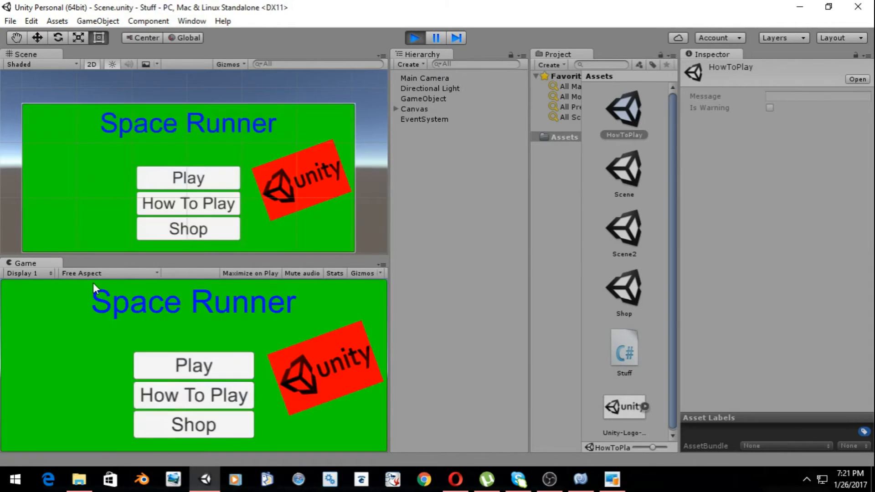
click(187, 412)
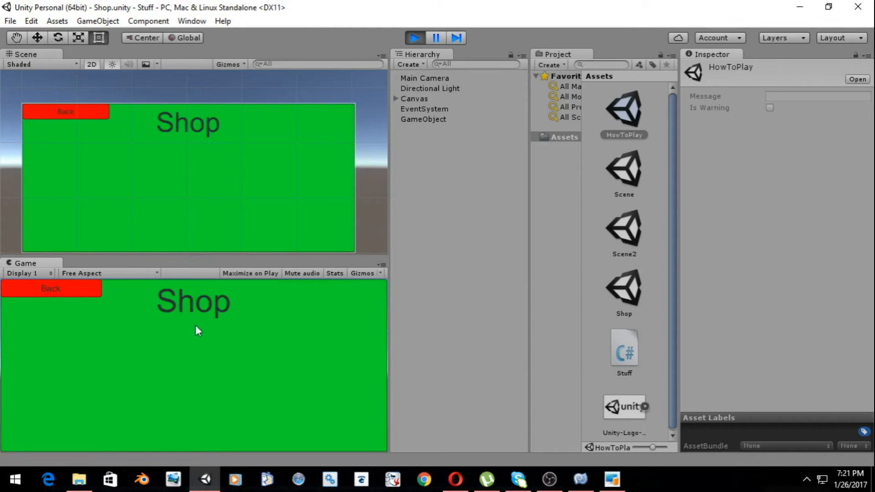
click(71, 289)
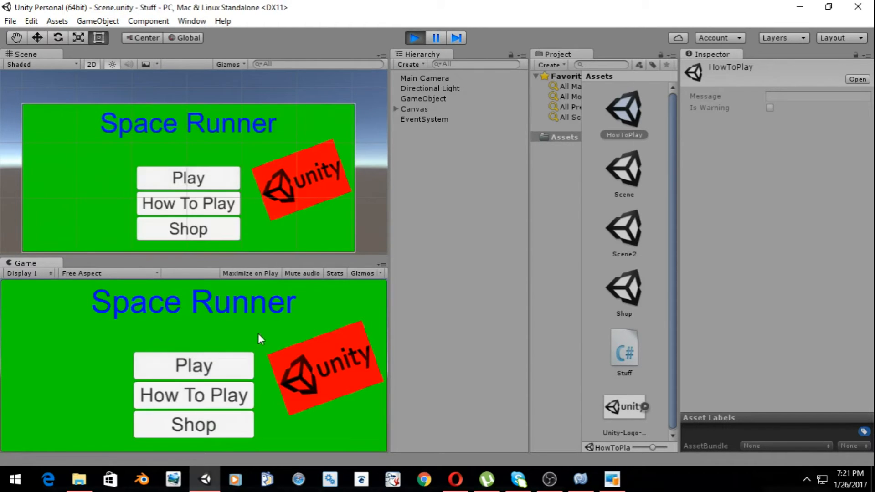
click(414, 38)
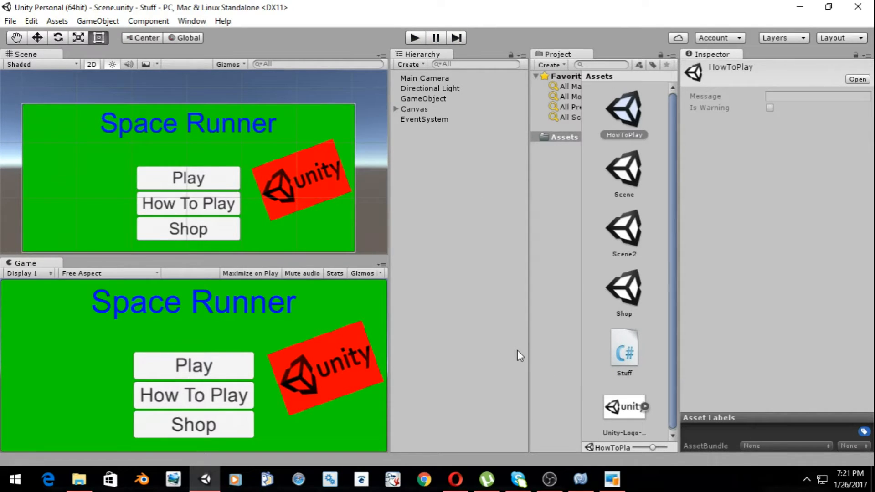
- Review the scene-loading methods of the Stuff script in MonoDevelop and return to Unity
click(581, 479)
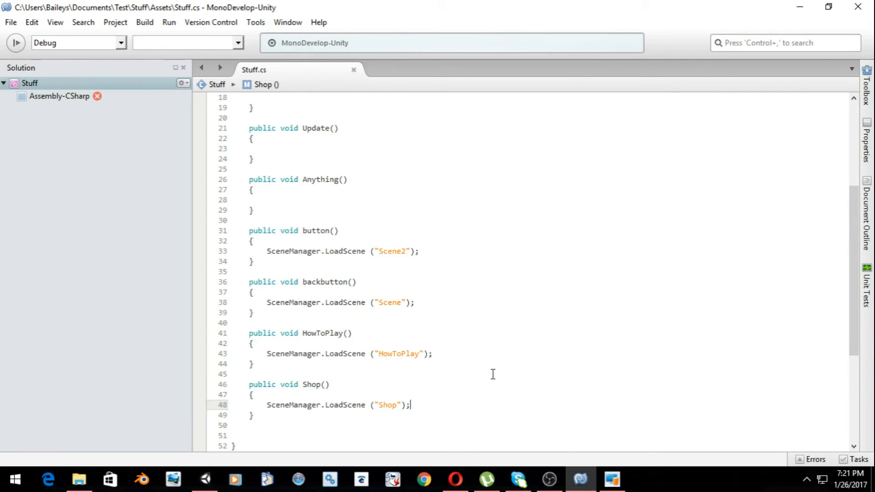
click(205, 479)
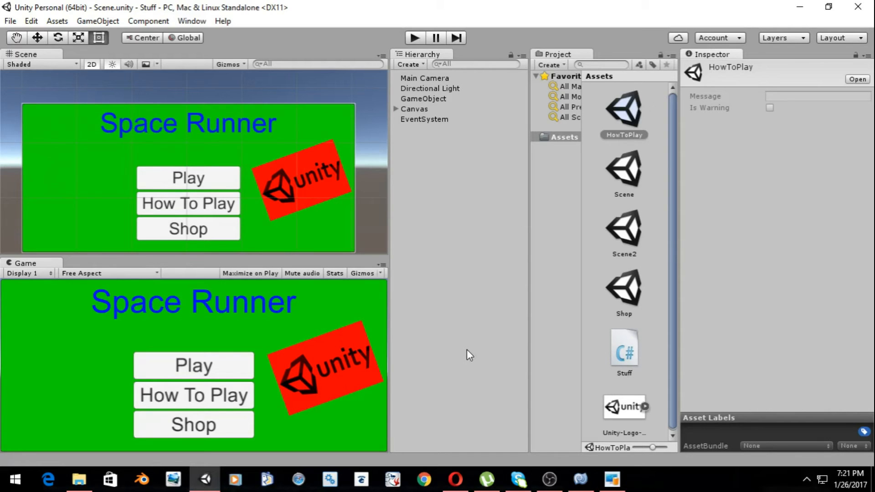
- Expand the Canvas and its Panel in the hierarchy to list the menu's elements
click(450, 127)
click(396, 108)
click(404, 119)
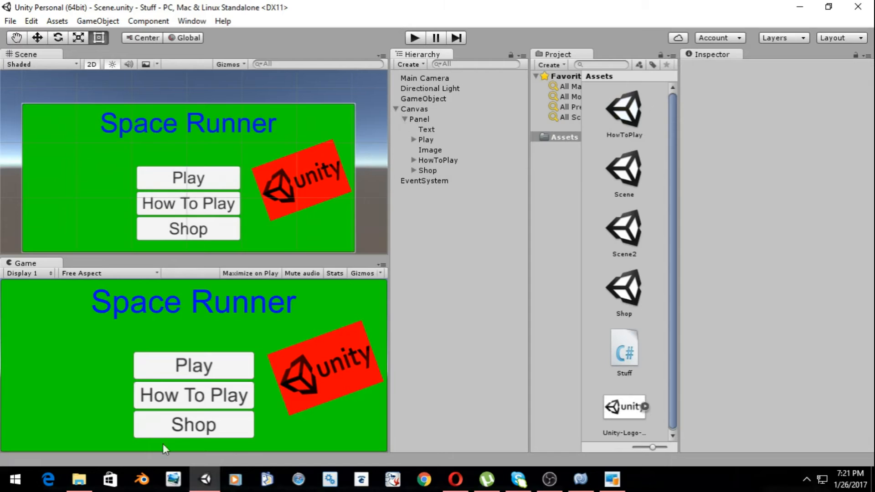
- Switch to File Explorer, search This PC for "fonts" and open the Windows Fonts folder
click(79, 479)
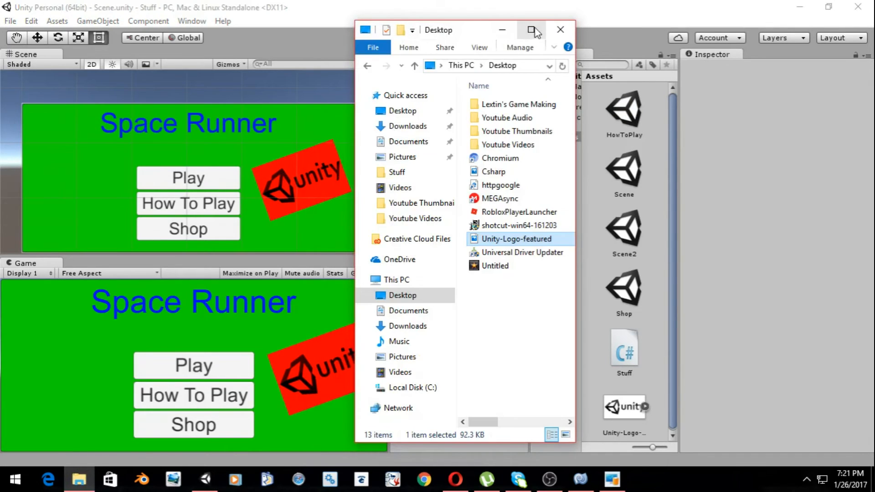
click(532, 30)
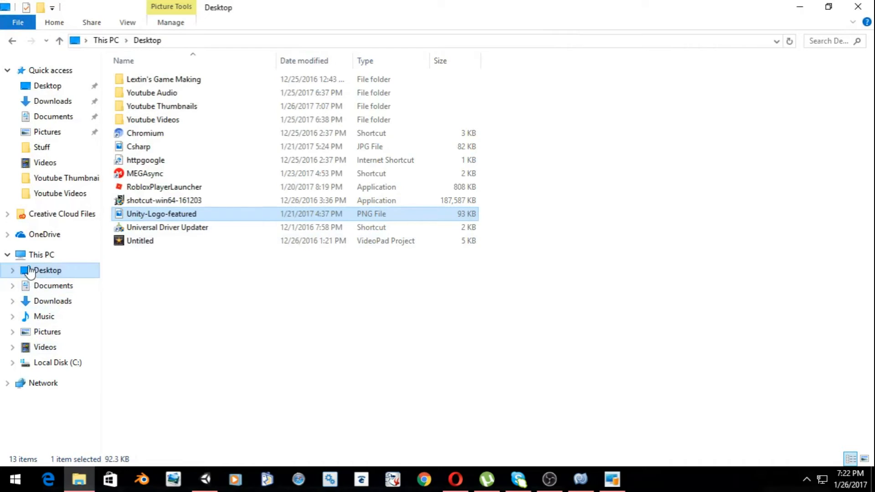
click(41, 254)
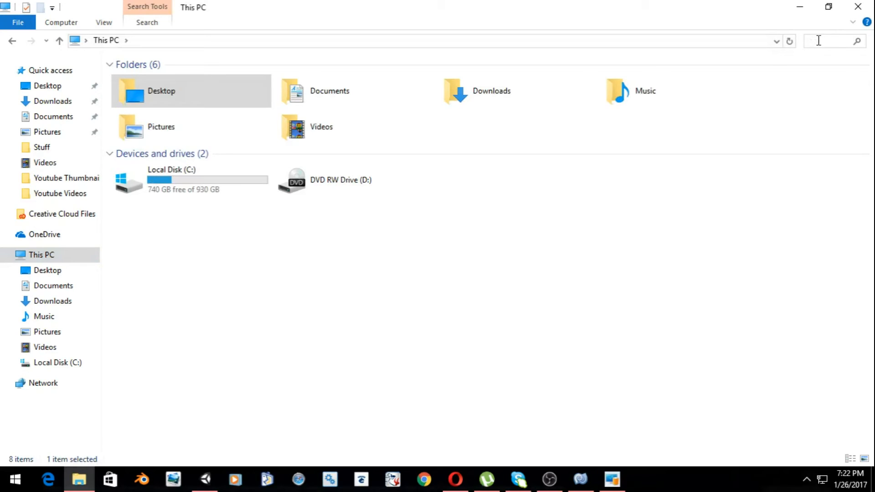
text(fonts)
key(Return)
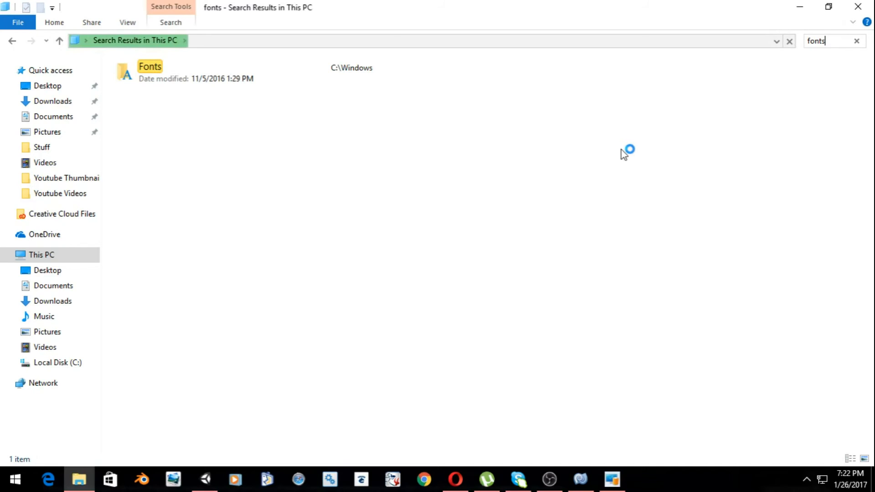
double_click(168, 74)
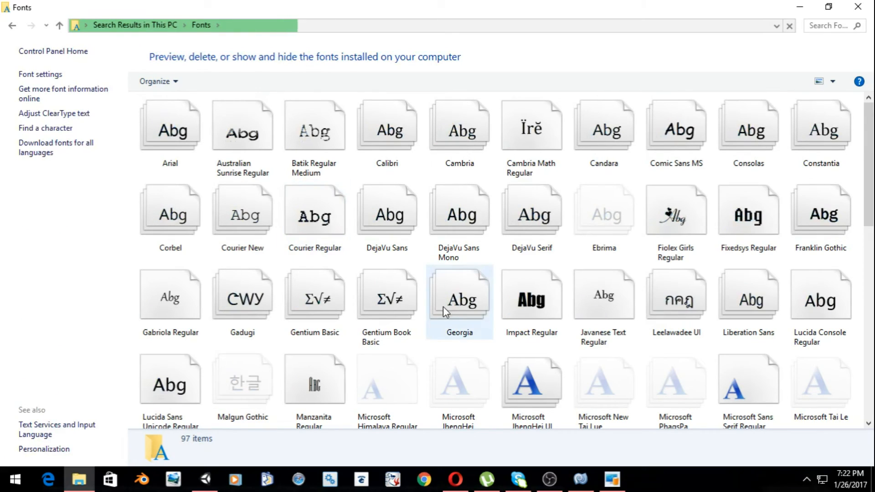
- Import the Impact Regular font from the Fonts folder into the Unity project's Assets and return to Unity
click(521, 307)
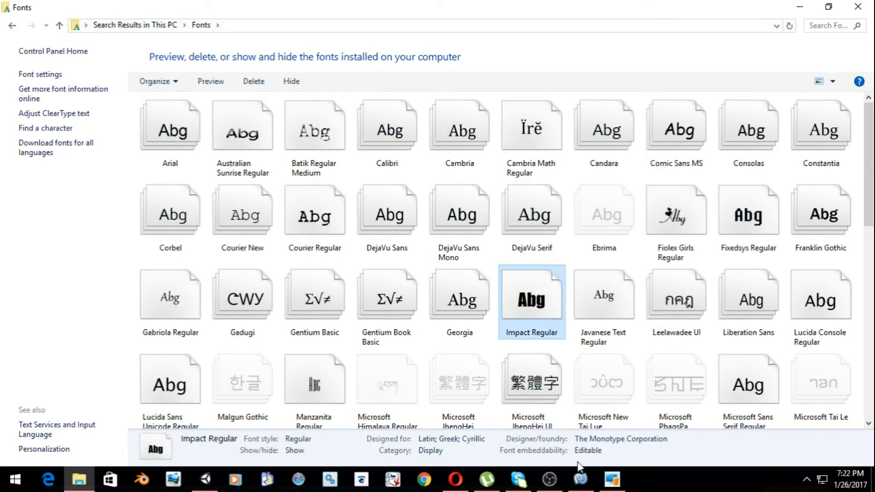
click(828, 6)
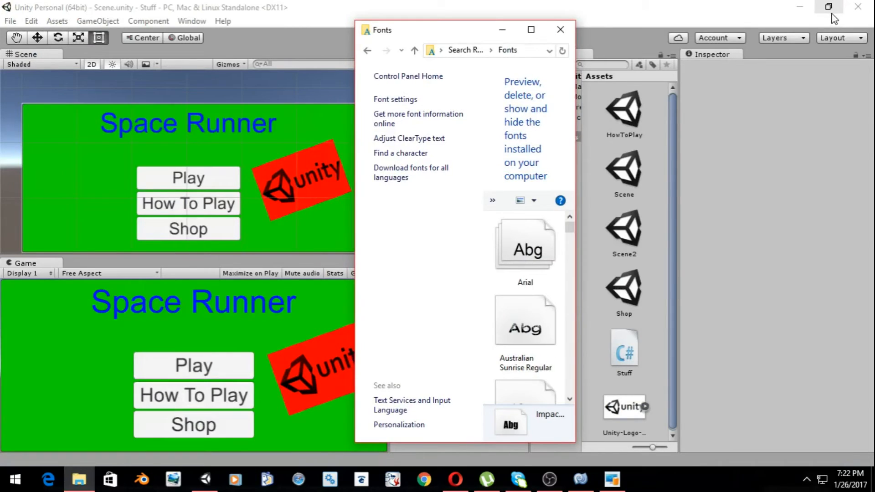
drag(569, 226, 580, 268)
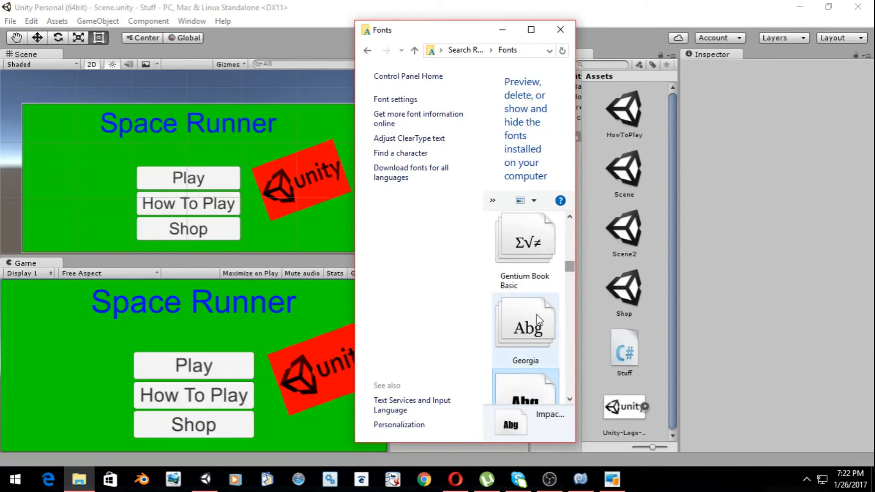
scroll(656, 297, down, 2)
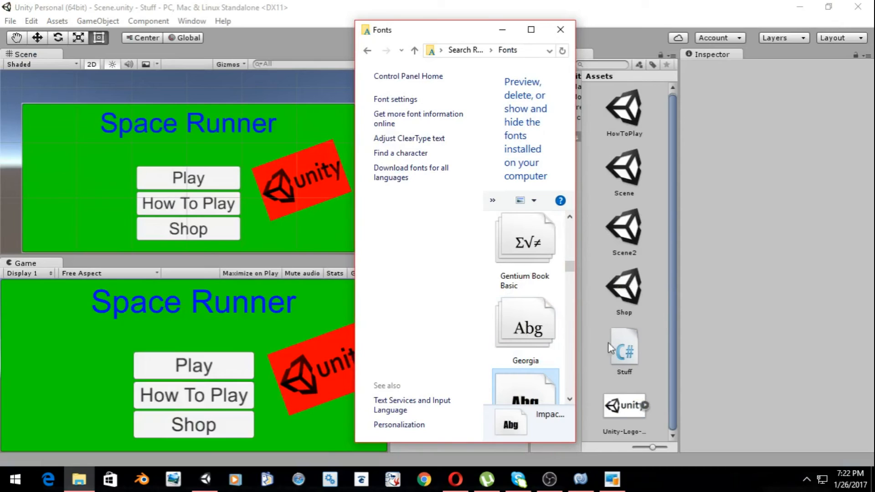
scroll(542, 360, down, 1)
drag(542, 362, 631, 441)
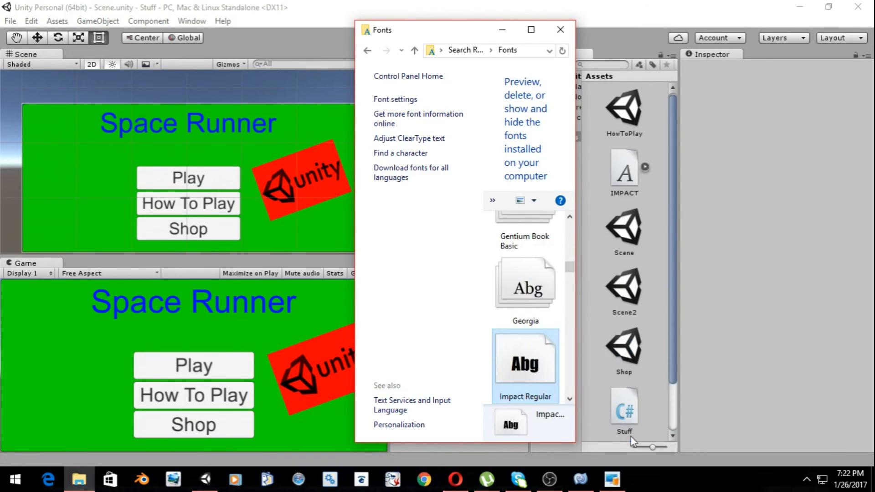
click(503, 31)
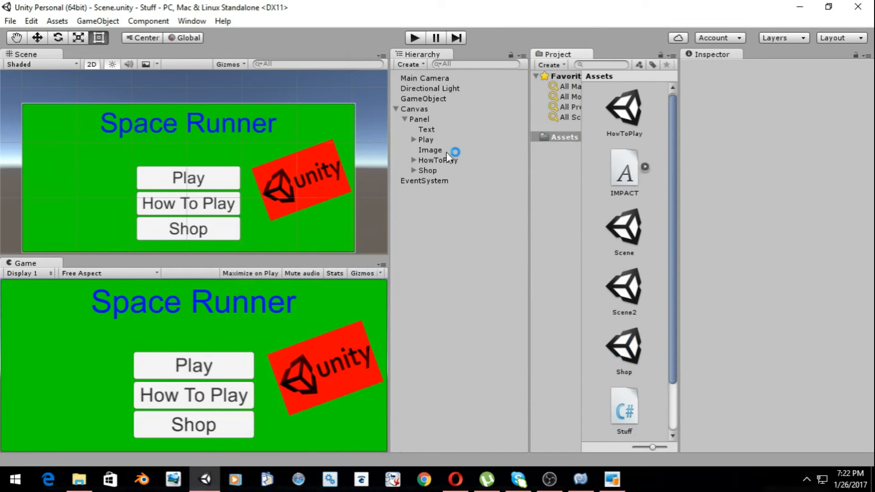
- Set the font of the Space Runner title text to IMPACT and dismiss the Windows restart notification
click(427, 130)
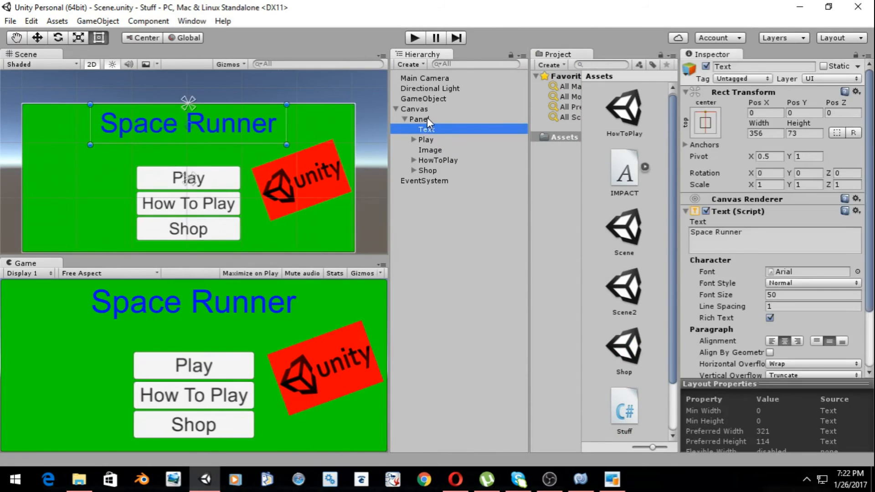
click(857, 272)
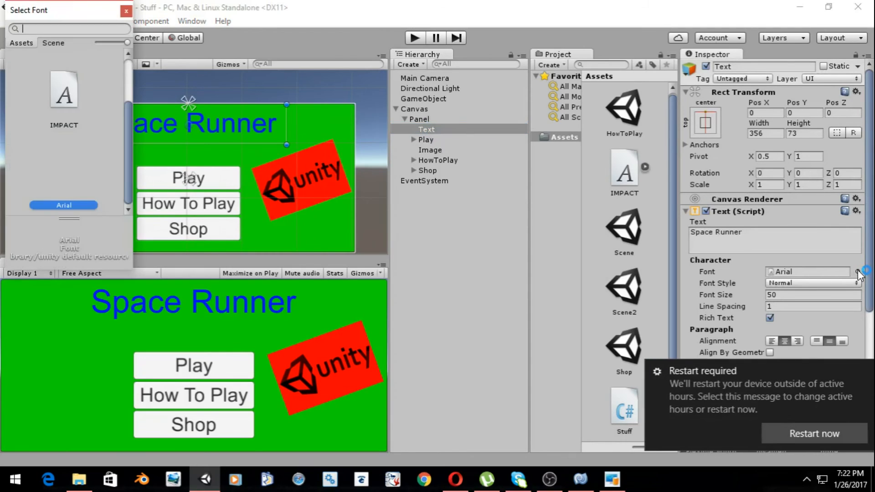
click(67, 90)
double_click(68, 89)
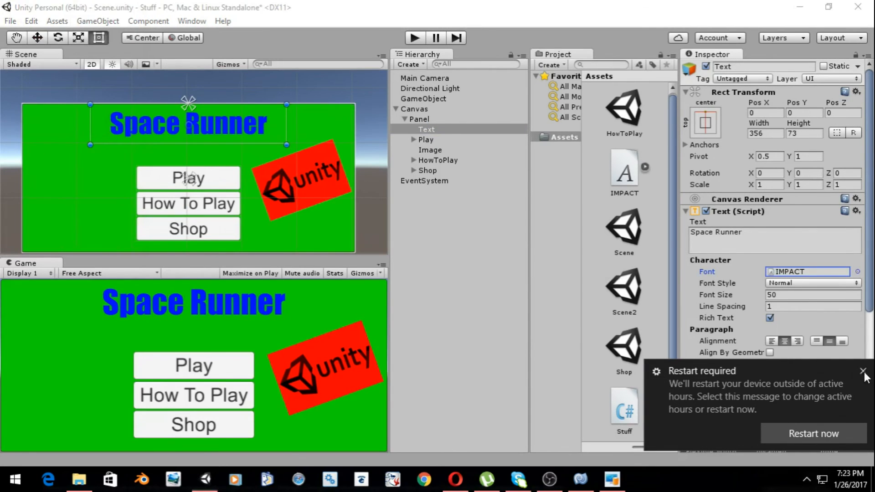
click(863, 371)
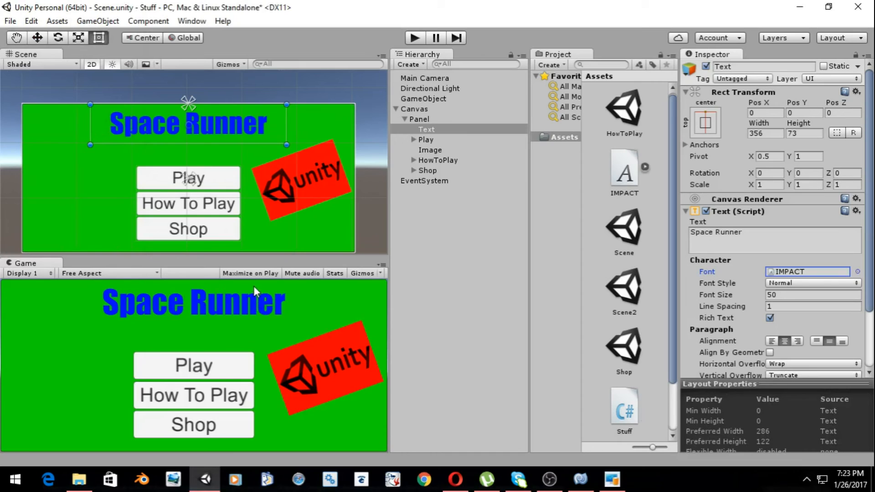
- Try the Space Runner title with its font set to None and with Arial
click(858, 271)
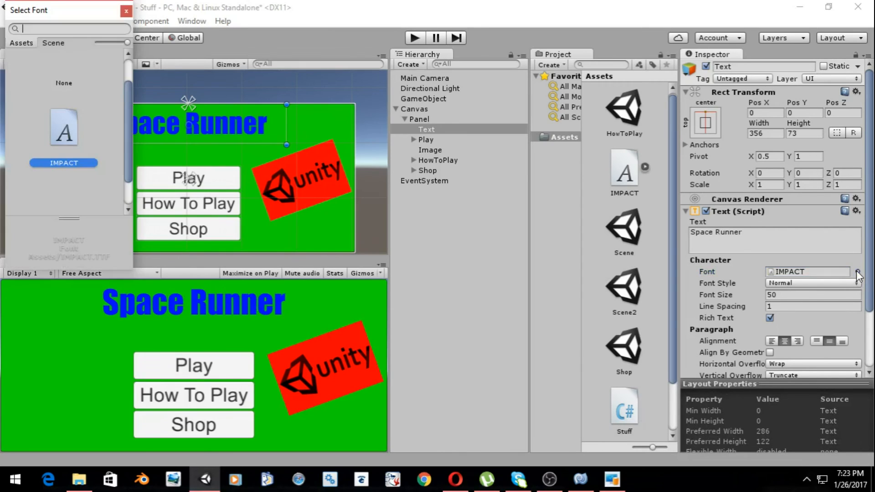
click(66, 68)
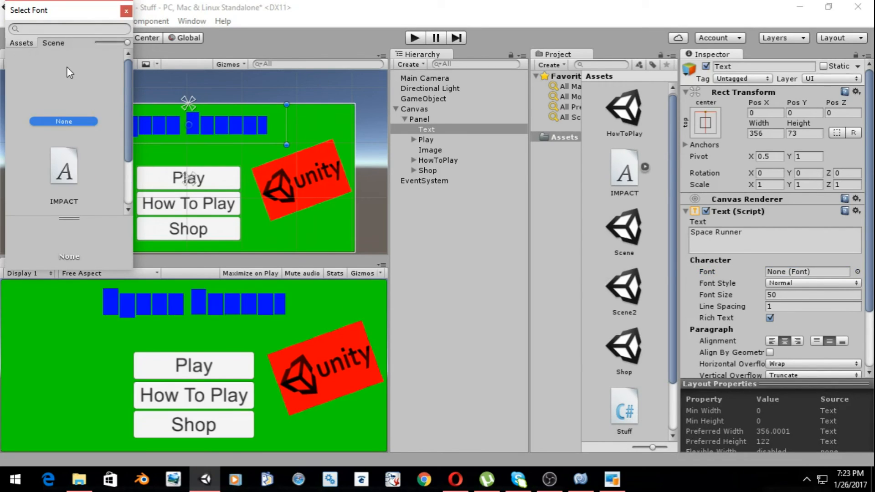
double_click(66, 67)
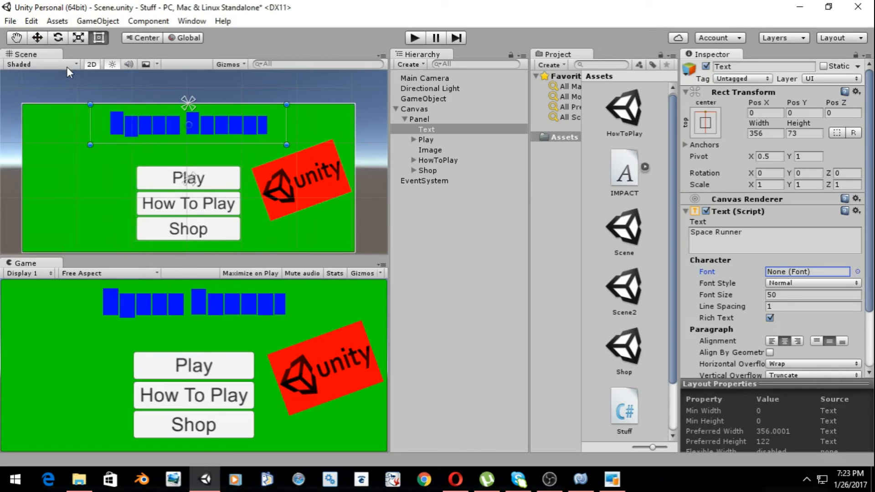
click(857, 271)
scroll(61, 141, down, 3)
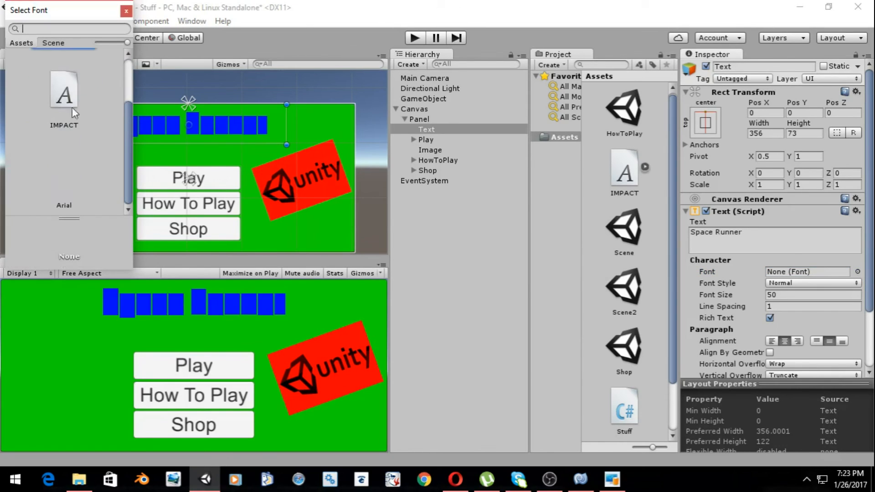
click(62, 184)
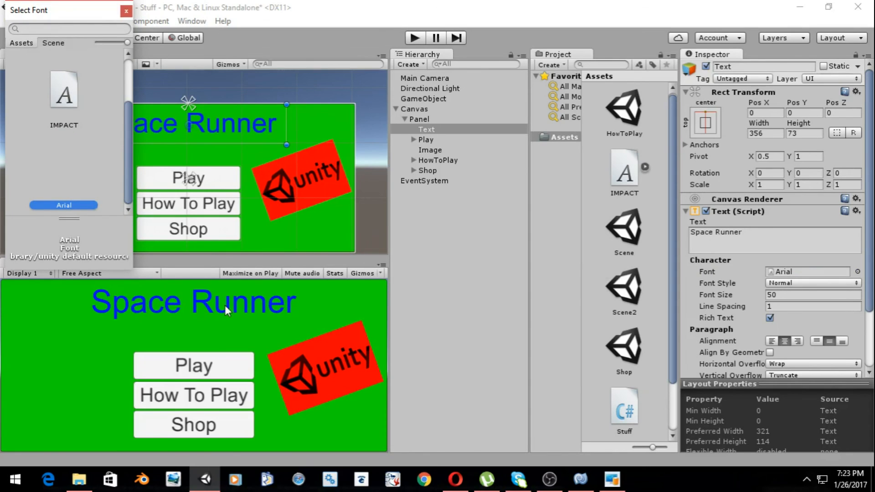
- Set the title's font back to IMPACT, deselect the text and save the scene
click(65, 92)
double_click(67, 91)
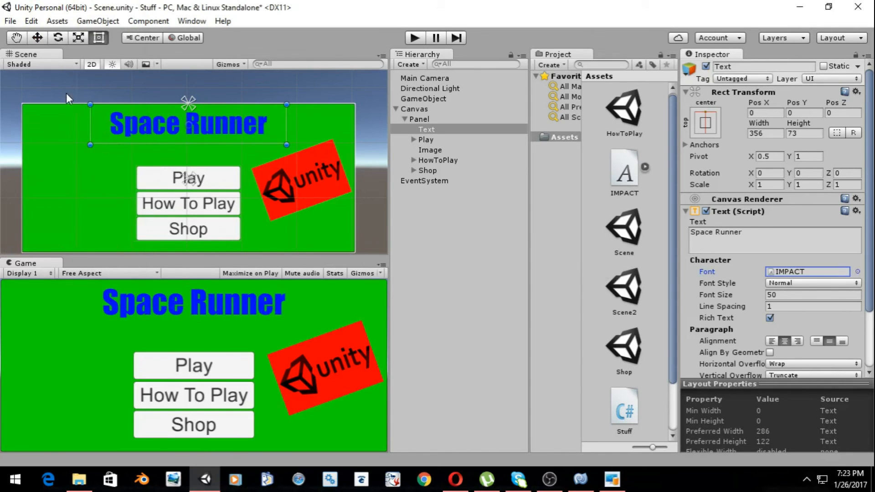
click(486, 212)
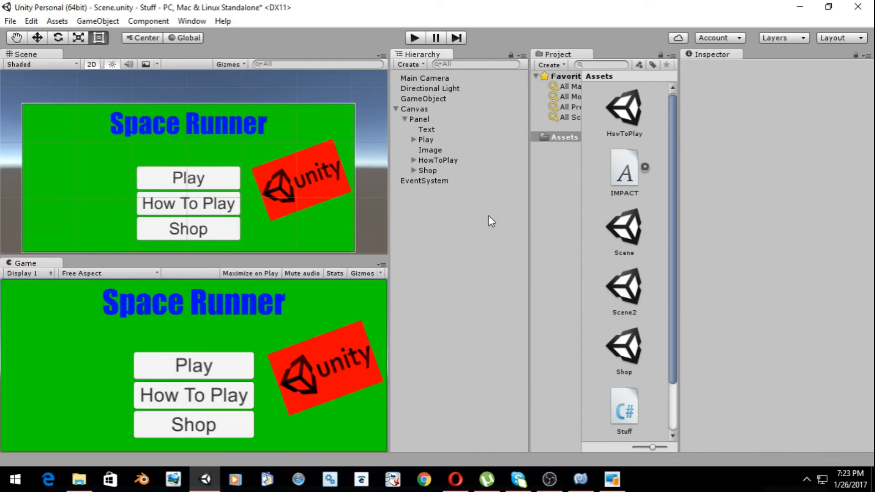
key(ctrl+s)
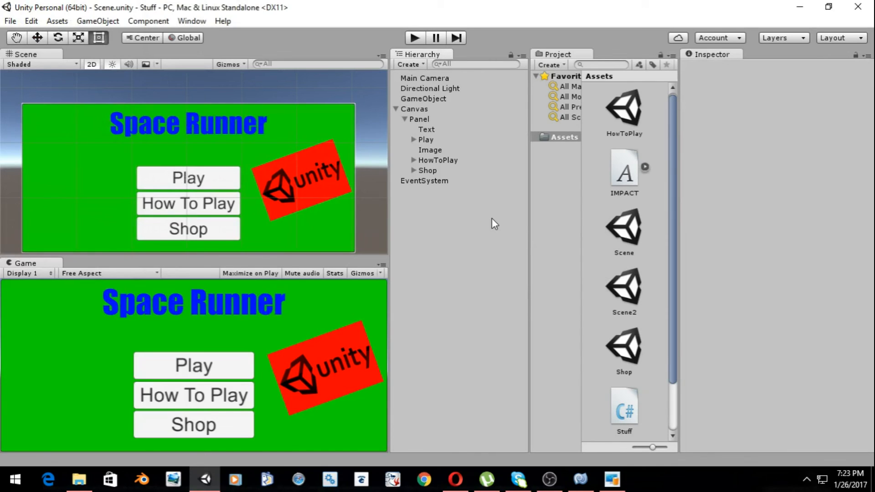